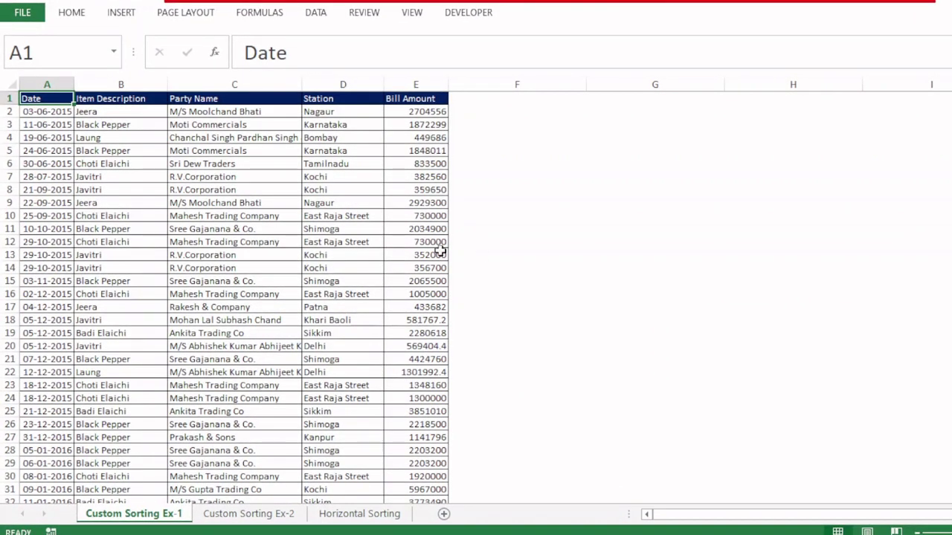
left_click(218, 253)
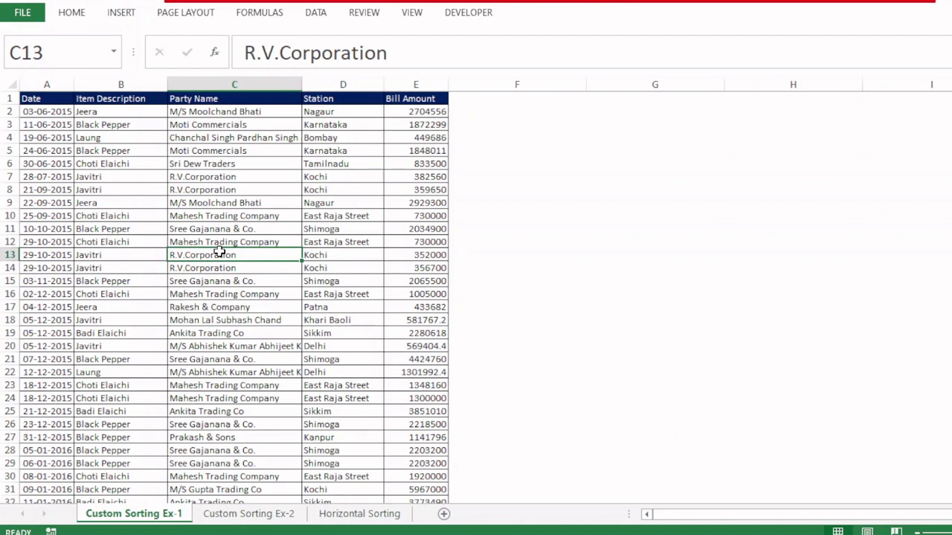
key("alt")
key("d")
key("s")
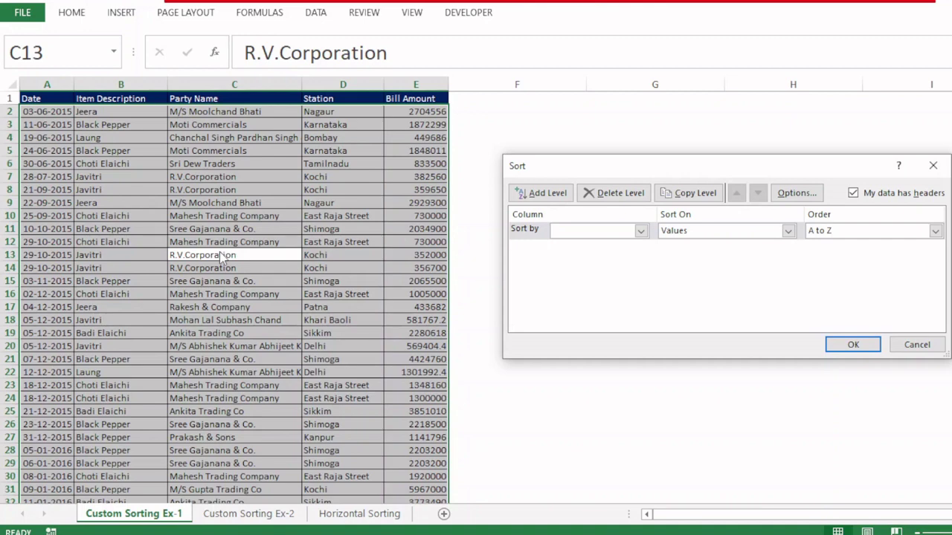
left_click(917, 345)
left_click(71, 11)
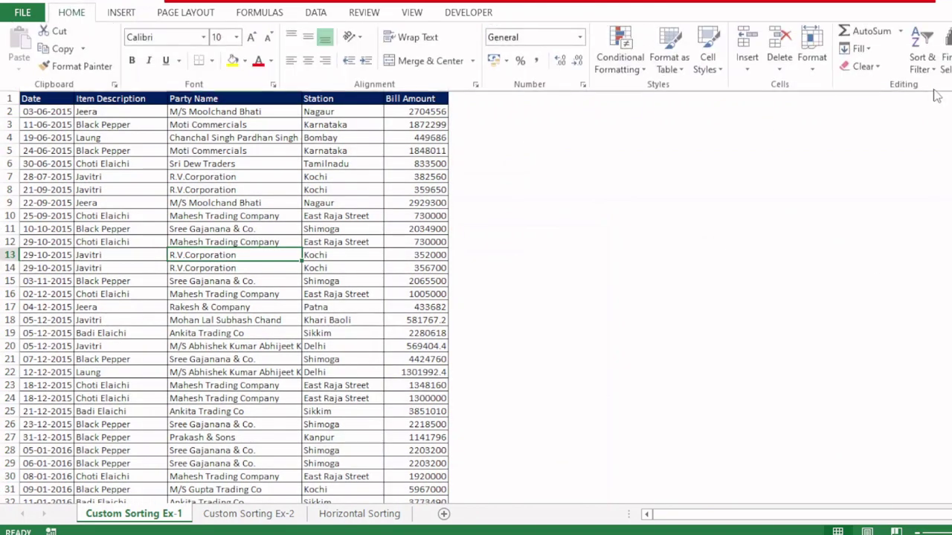
left_click(922, 72)
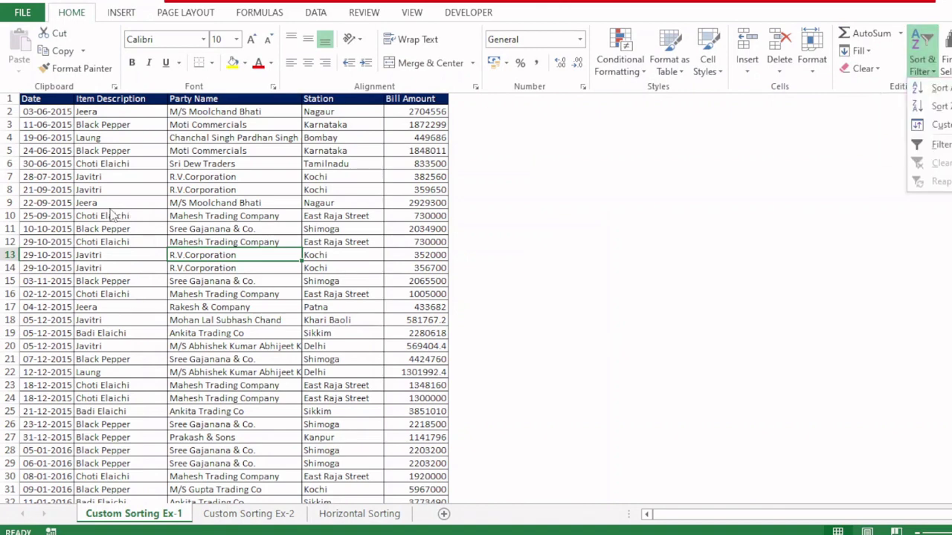
key("Escape")
key("Escape")
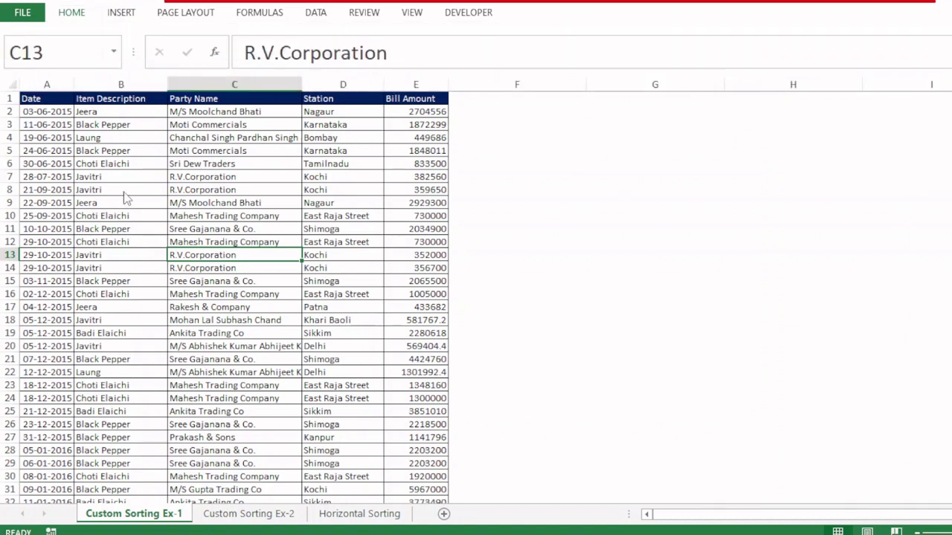
left_click(124, 191)
key("alt")
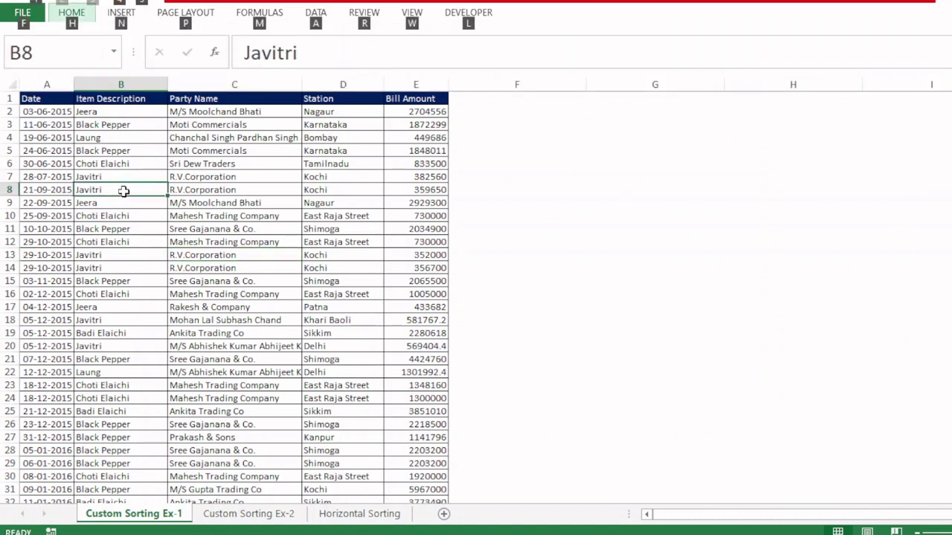
- Sort the data table by the Item Description column from A to Z
left_click(129, 176)
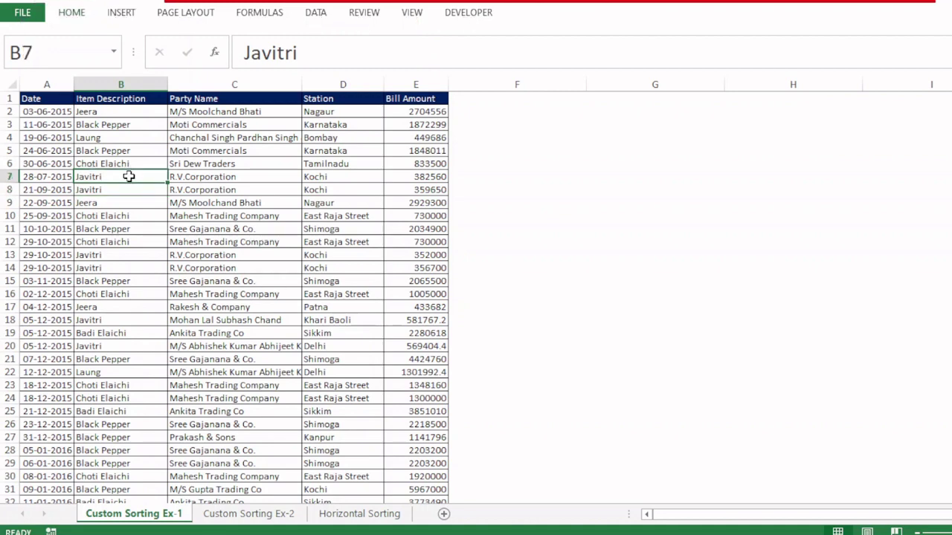
left_click(72, 11)
left_click(921, 60)
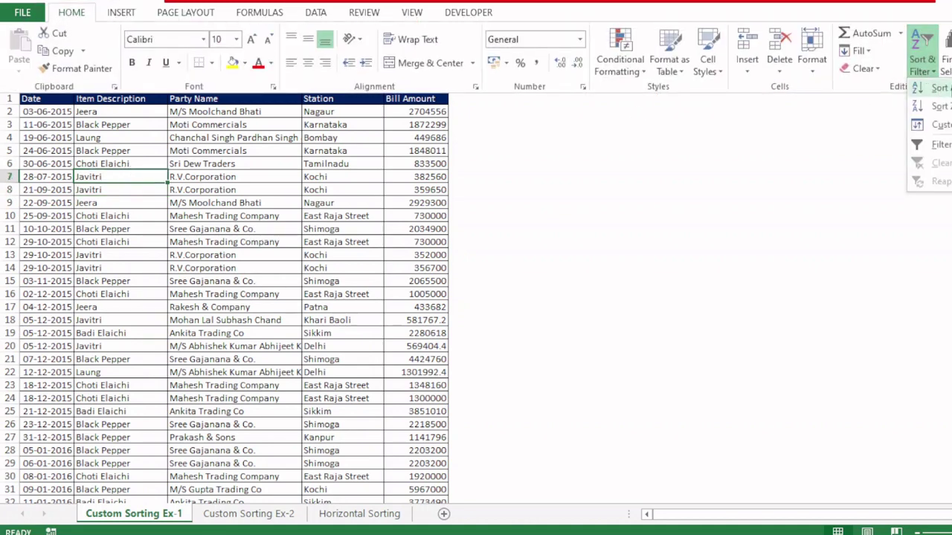
left_click(933, 88)
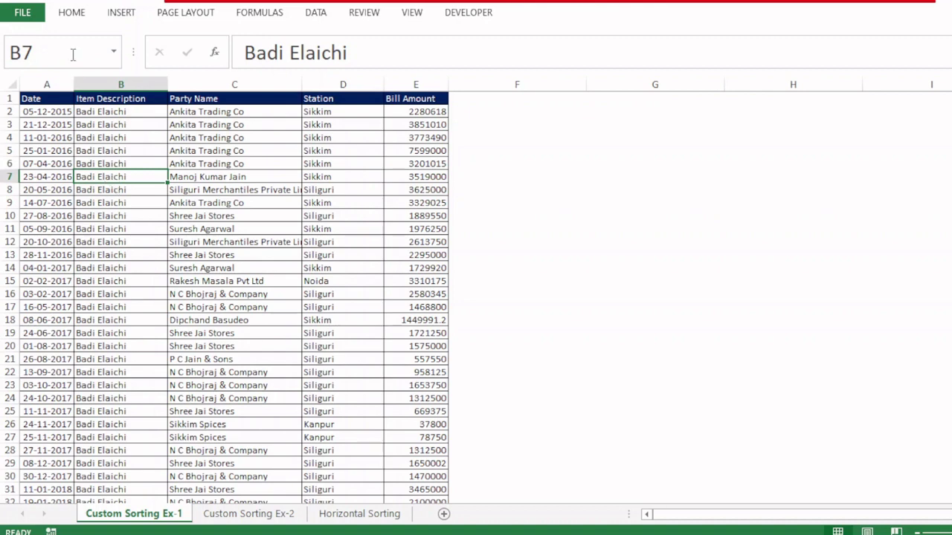
- Re-sort the data table by Item Description in descending order, Z to A
left_click(79, 16)
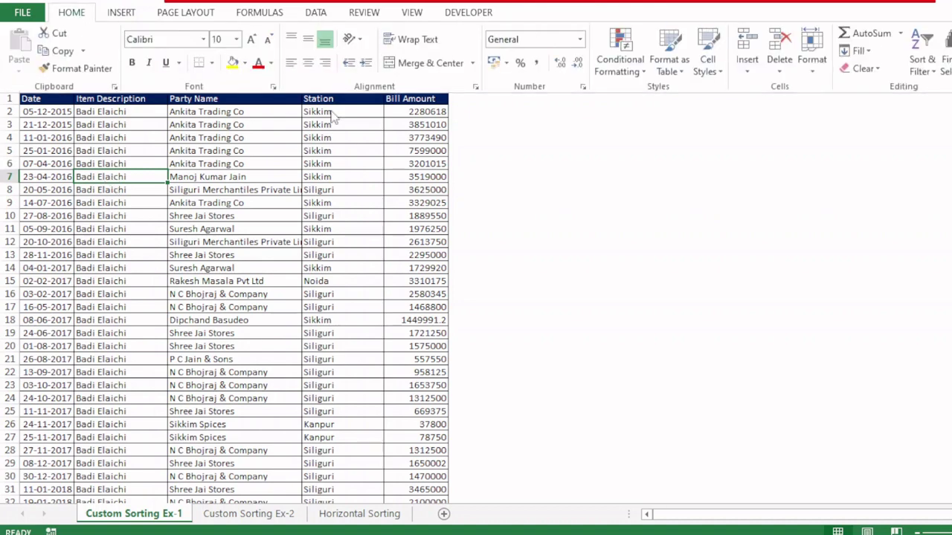
left_click(922, 74)
left_click(942, 108)
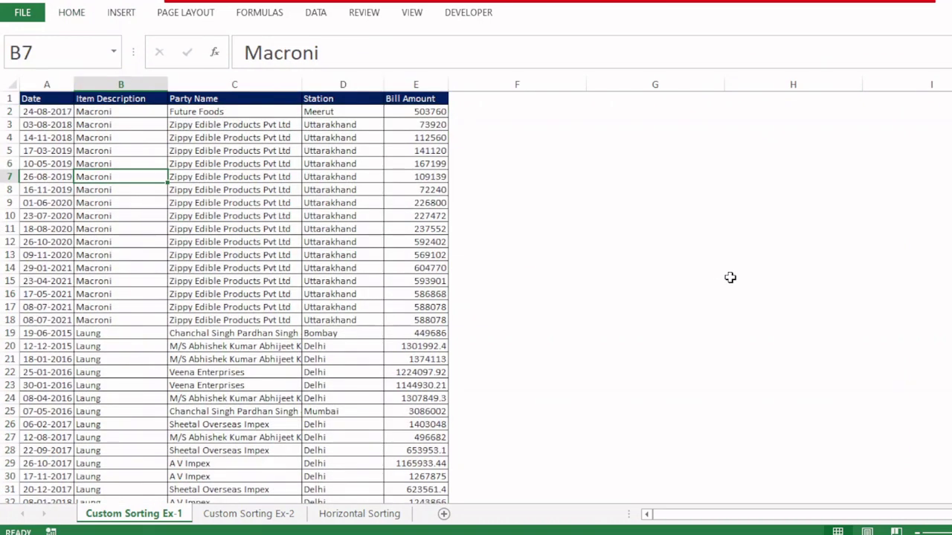
- Undo both Item Description sorts to restore the table's original row order
key("ctrl+z")
key("ctrl+z")
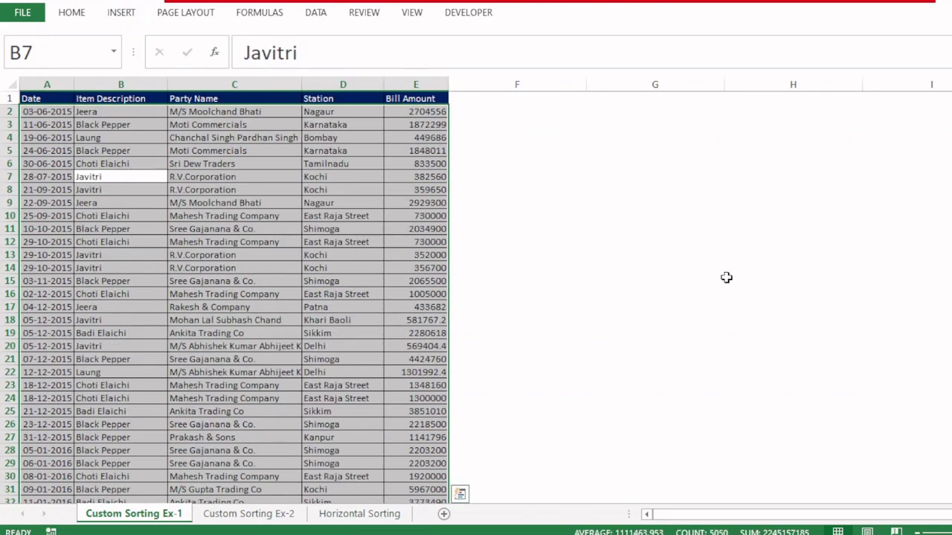
left_click(144, 227)
left_click(71, 11)
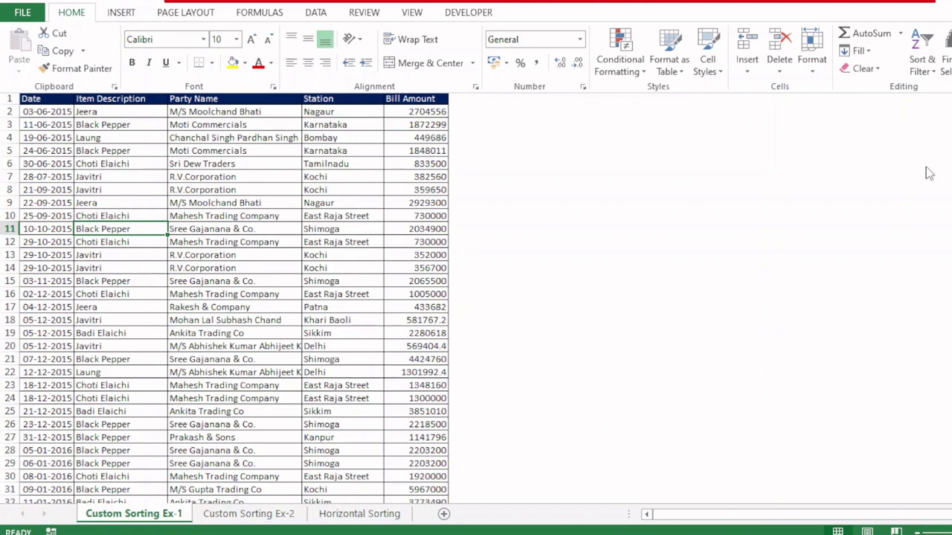
left_click(929, 75)
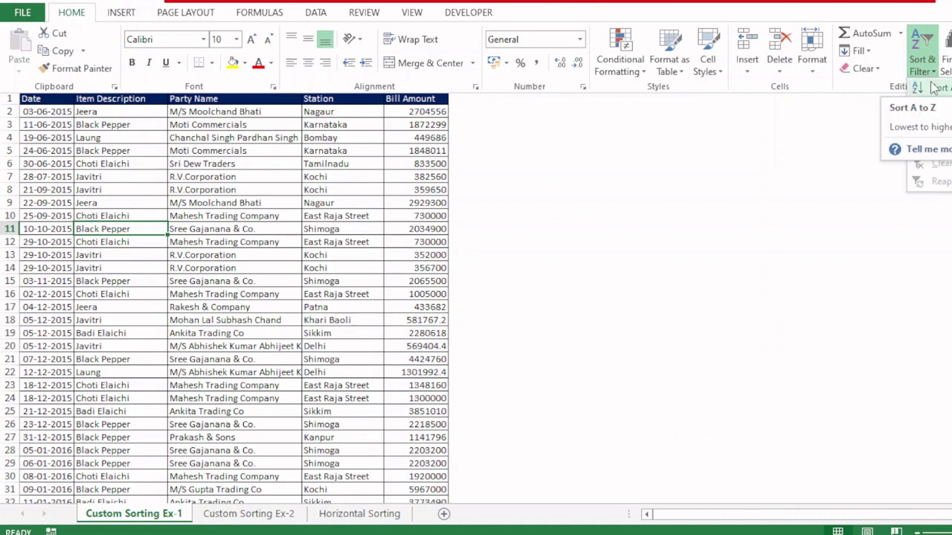
left_click(136, 184)
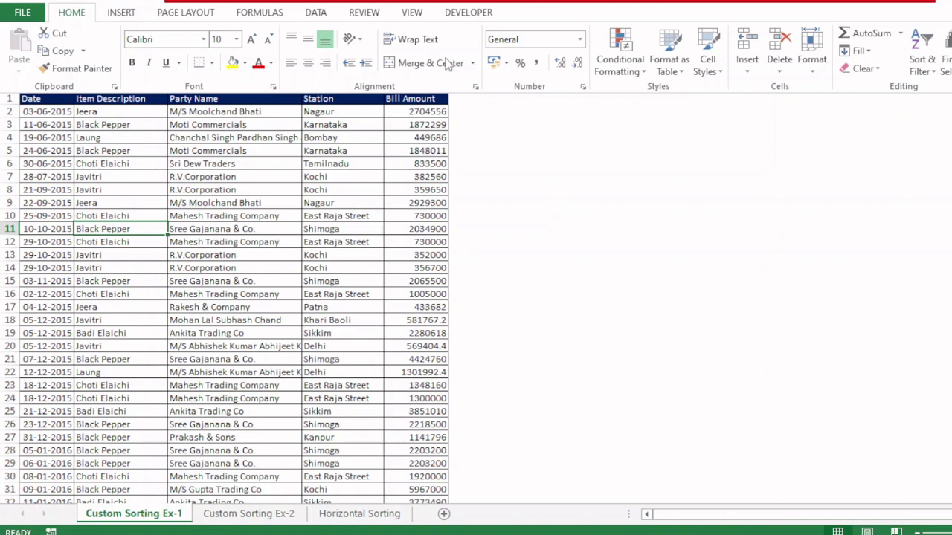
left_click(931, 75)
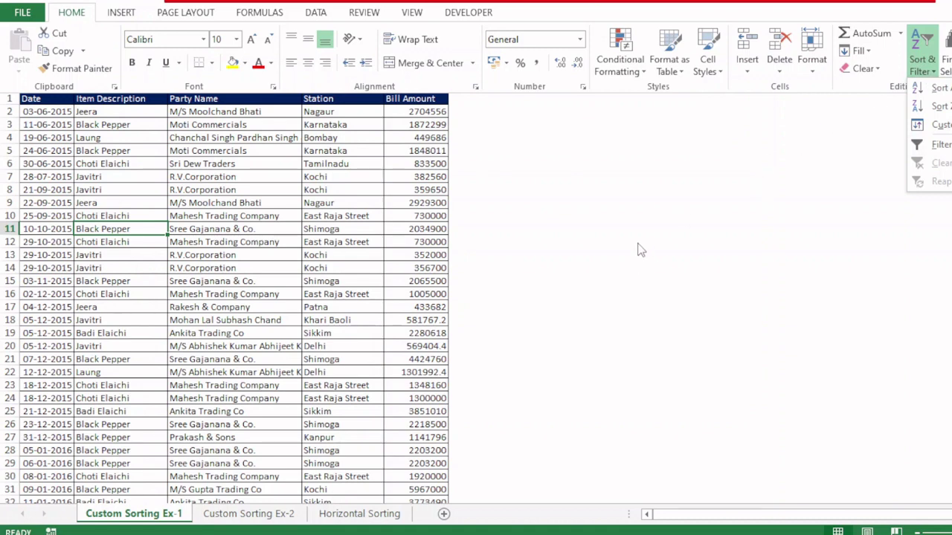
left_click(105, 179)
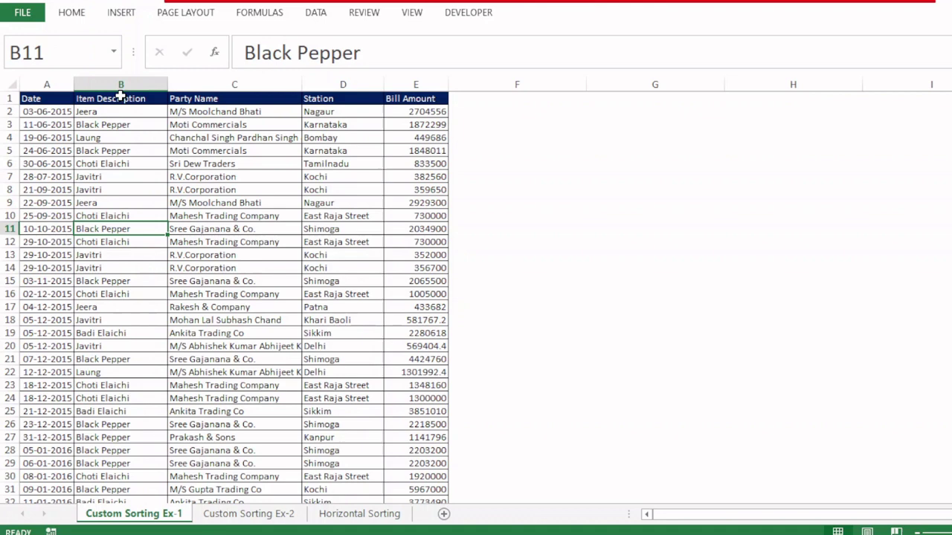
- Copy the whole Item Description column, including its header, from B1 down and paste it starting at G1
left_click(121, 98)
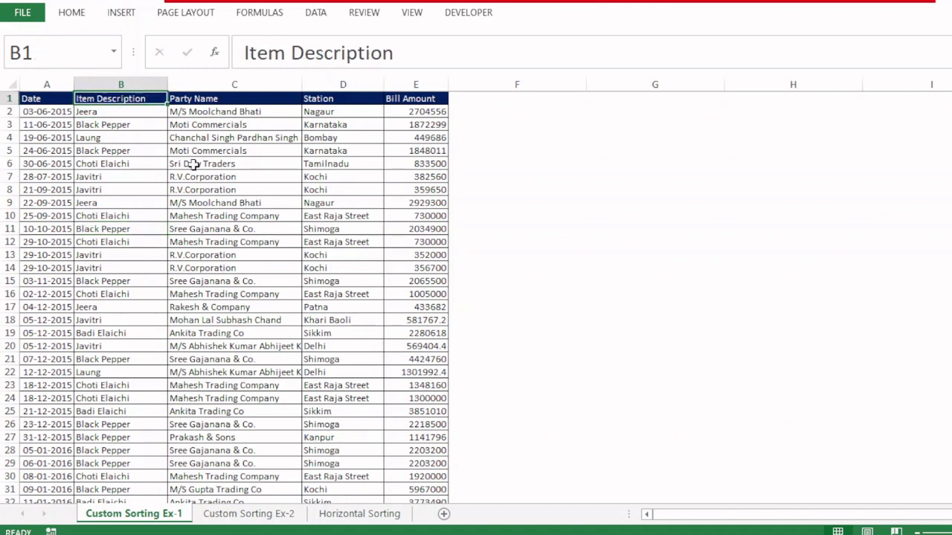
key("ctrl+shift+Down")
key("ctrl+c")
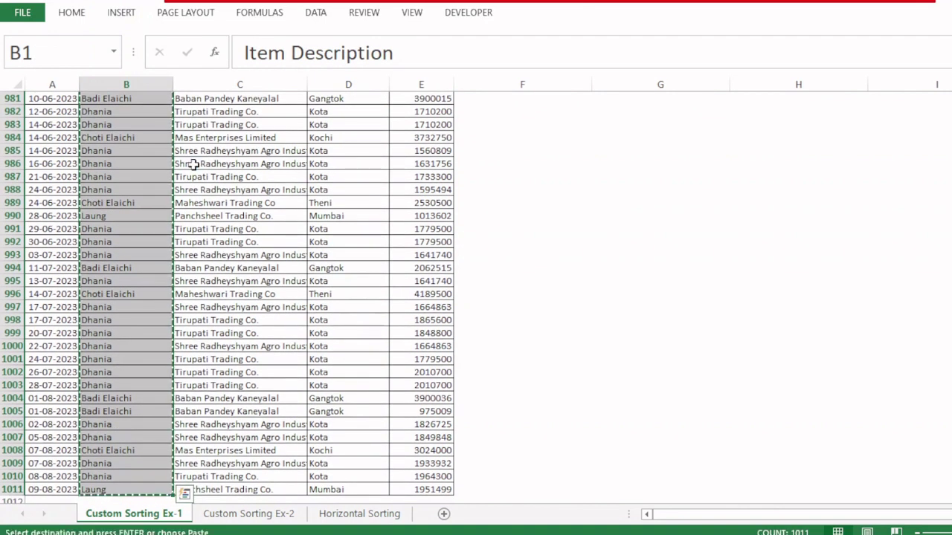
key("ctrl+Home")
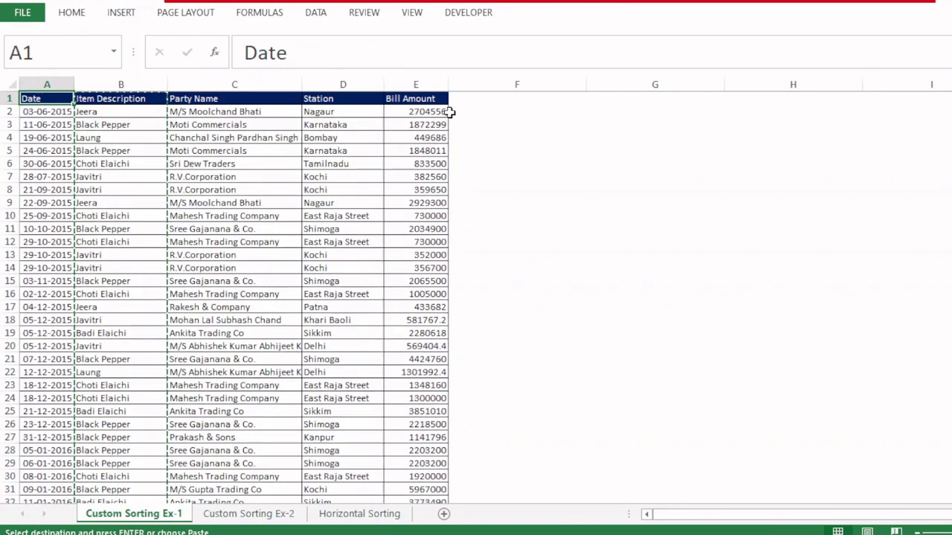
left_click(609, 98)
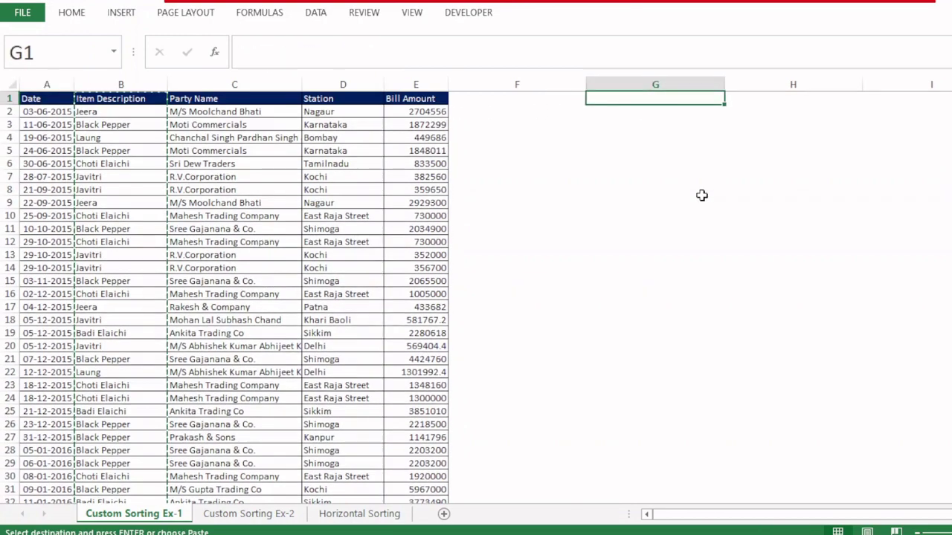
key("ctrl+v")
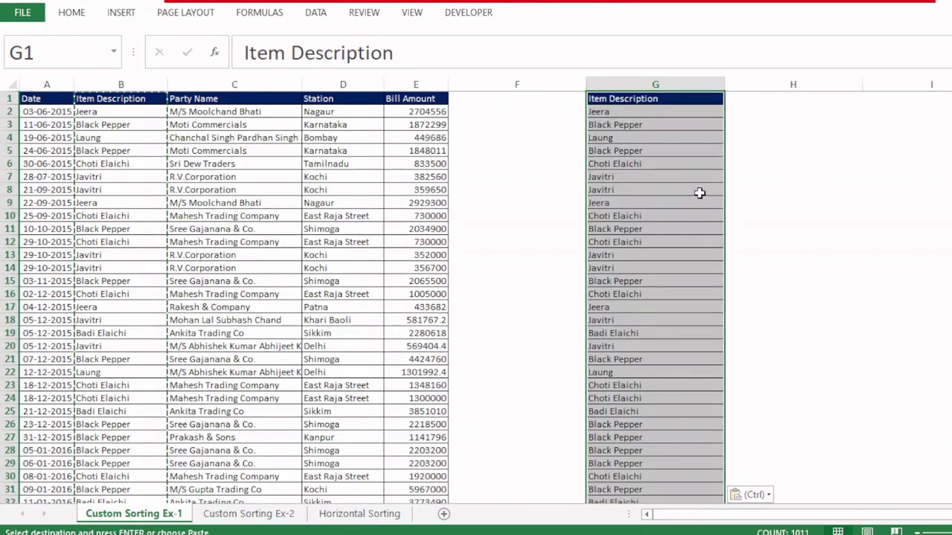
key("Escape")
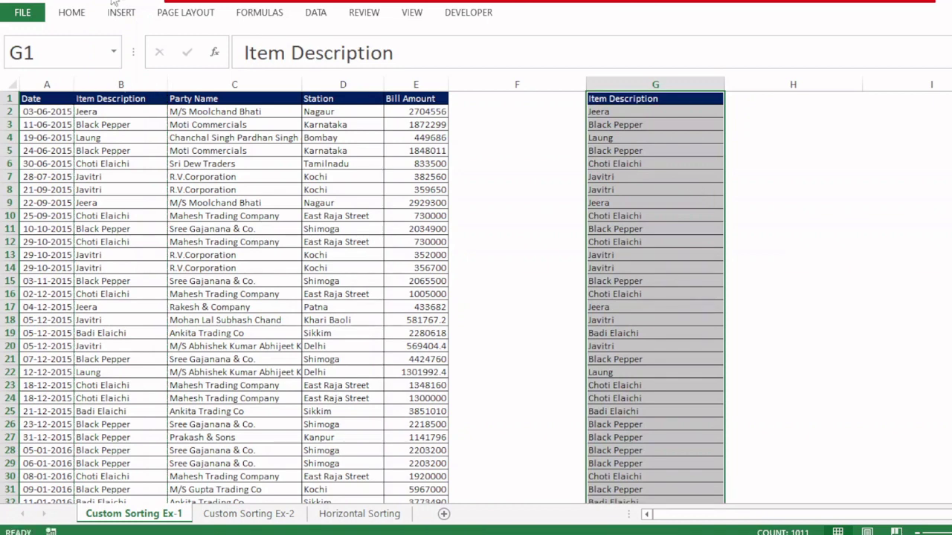
- Remove duplicate values from the copied Item Description list in column G, treating the first row as a header
left_click(316, 11)
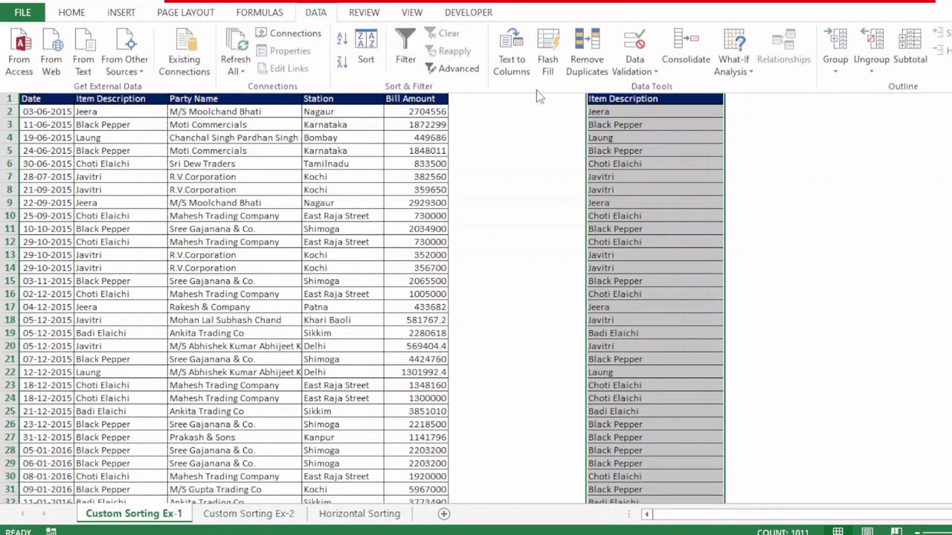
left_click(585, 65)
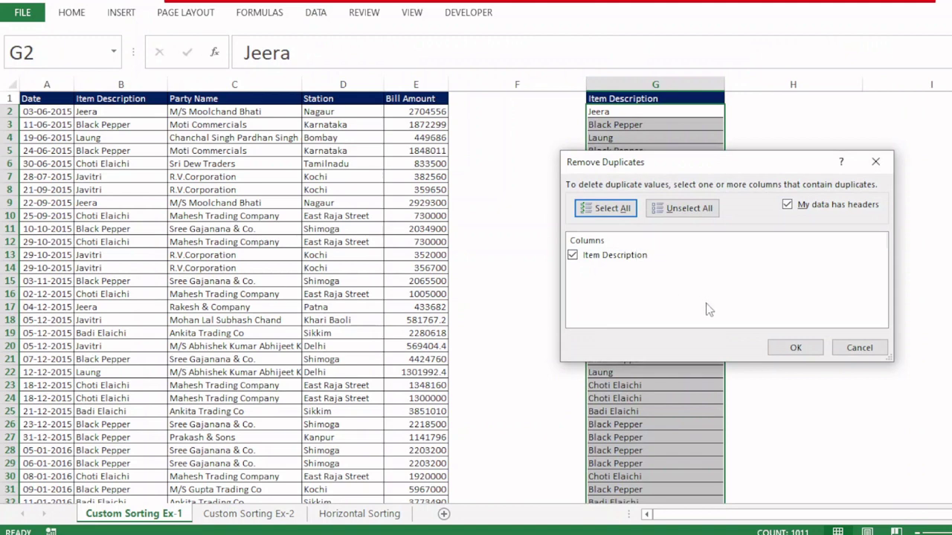
left_click(794, 345)
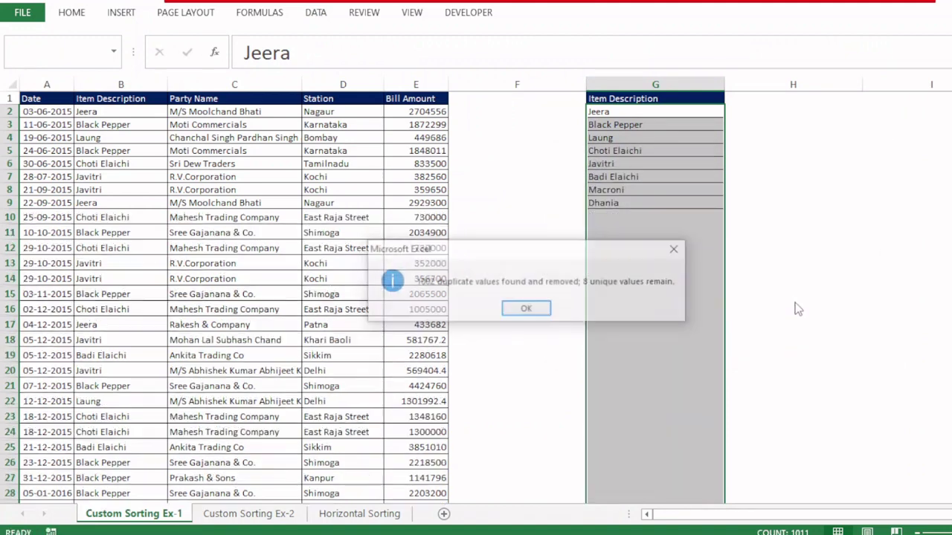
left_click(534, 310)
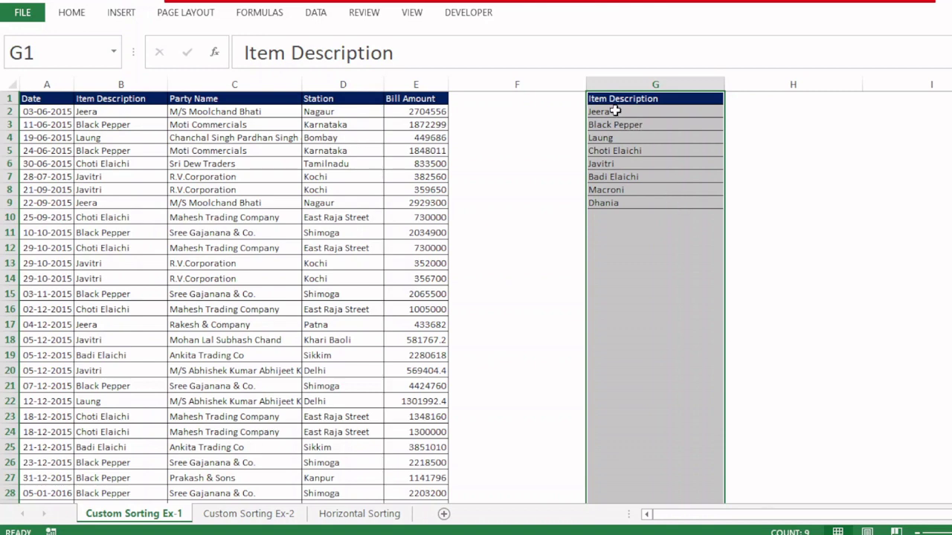
- Move Jeera from G2 to G10, the end of the unique item list
left_click_drag(618, 111, 616, 201)
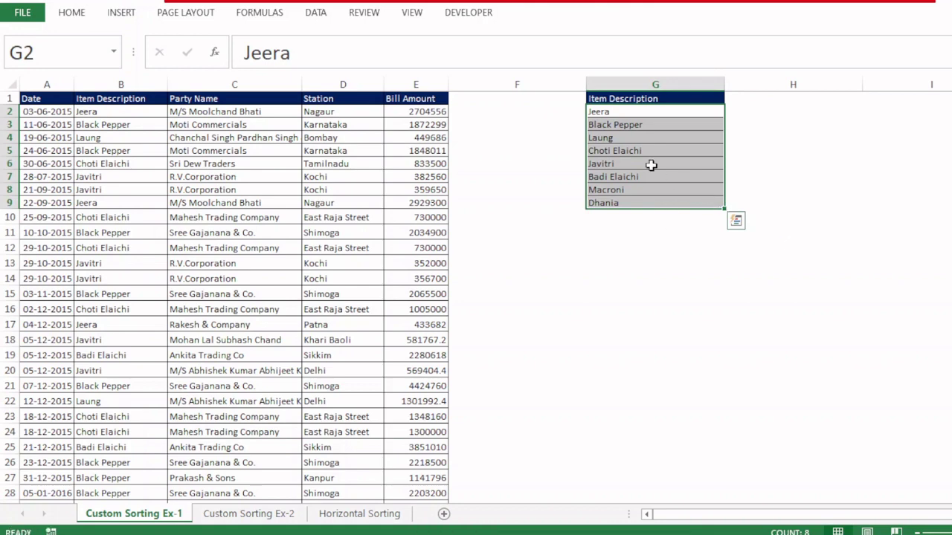
left_click(614, 112)
key("ctrl+c")
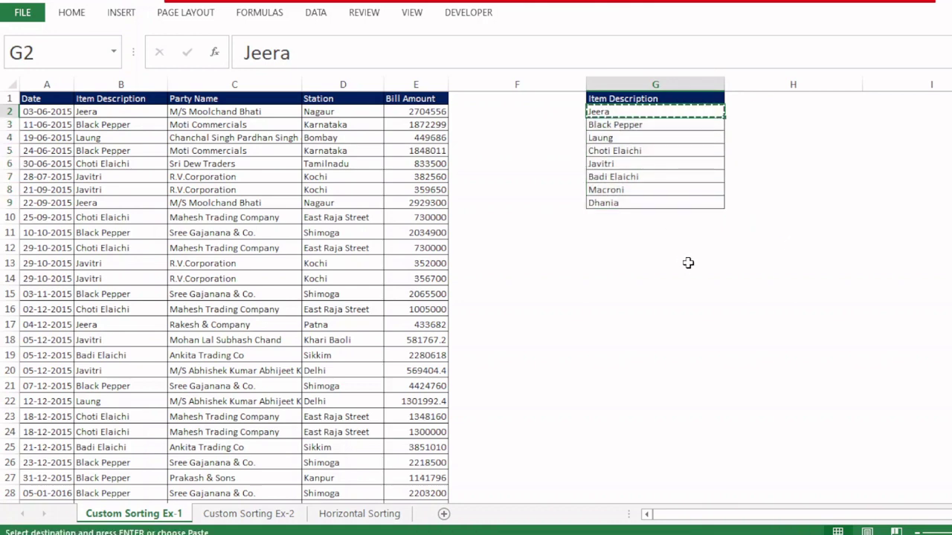
left_click(626, 215)
key("Return")
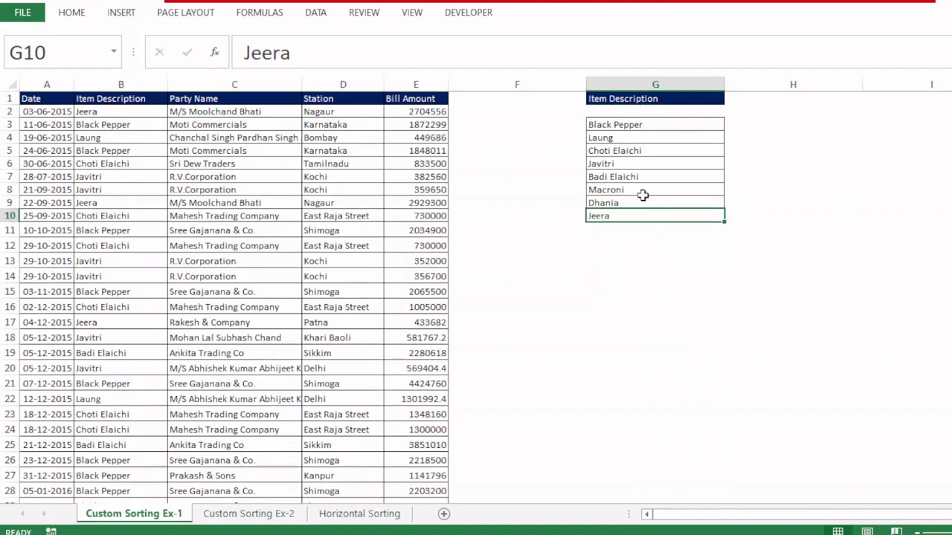
- Move Choti Elaichi from G5 to G2, the first position of the item list
left_click(631, 151)
key("ctrl+x")
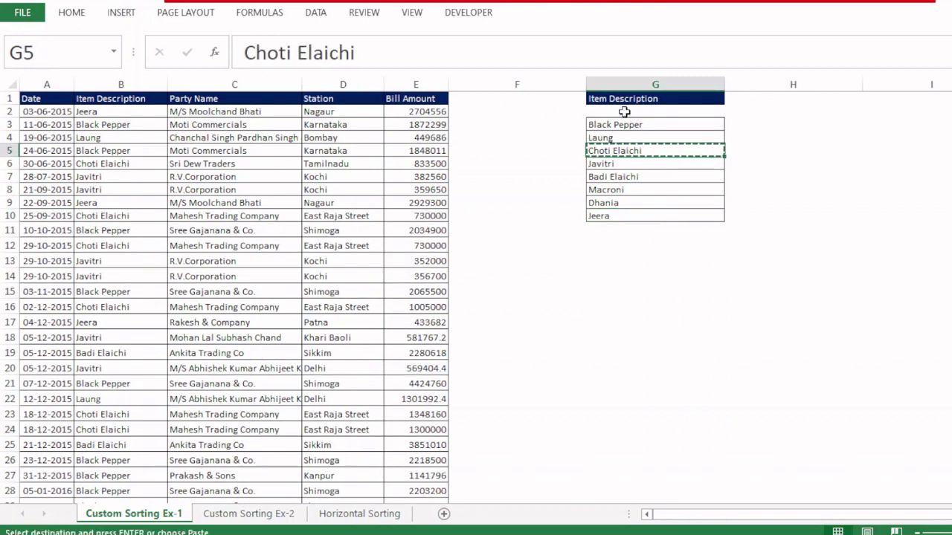
left_click(624, 111)
key("Return")
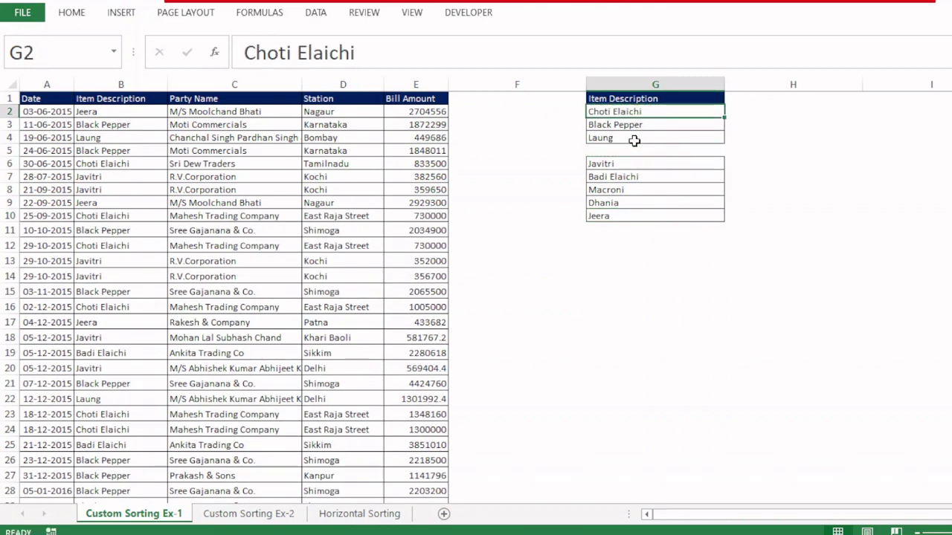
- Move Black Pepper from G3 to the empty cell G5 in the item list
left_click(630, 125)
key("ctrl+x")
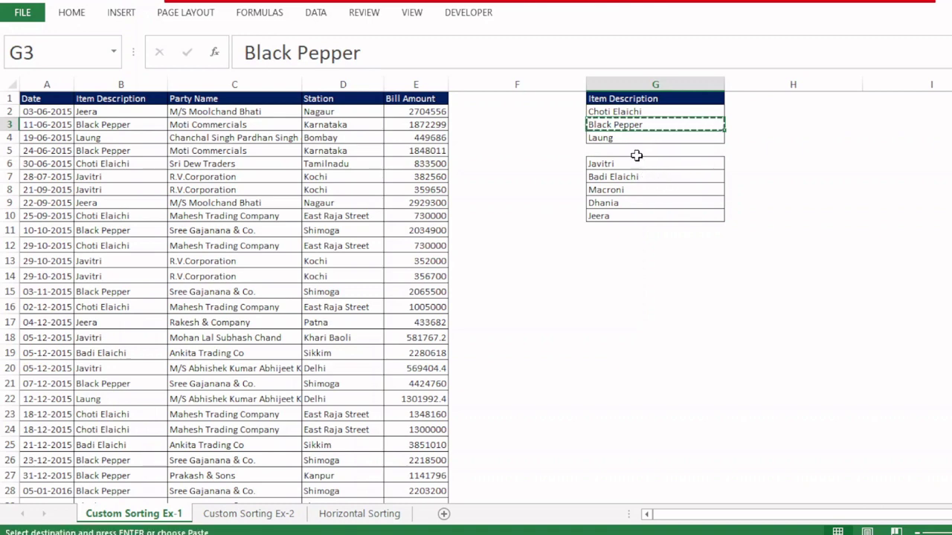
left_click(637, 151)
key("Return")
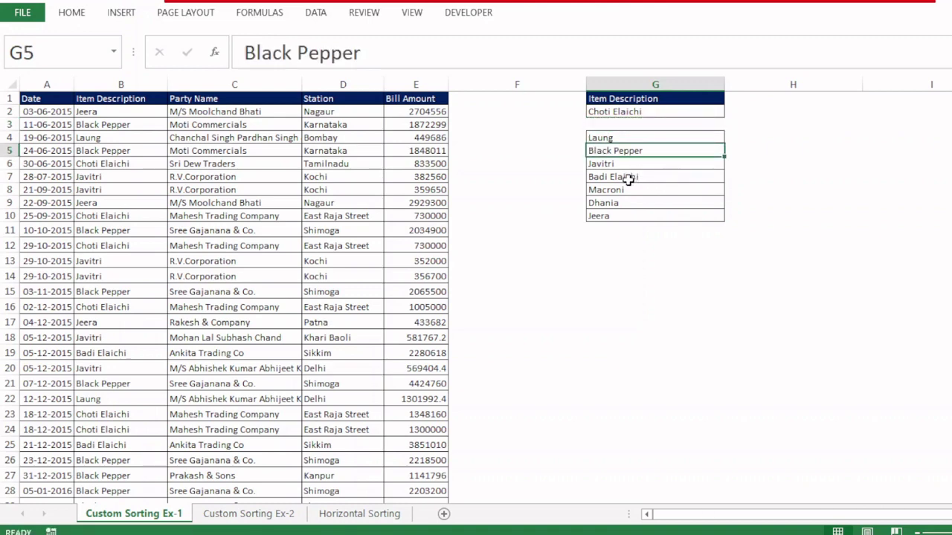
- Move Badi Elaichi from G7 to the empty cell G3 in the item list
left_click(630, 179)
key("ctrl+x")
left_click(628, 124)
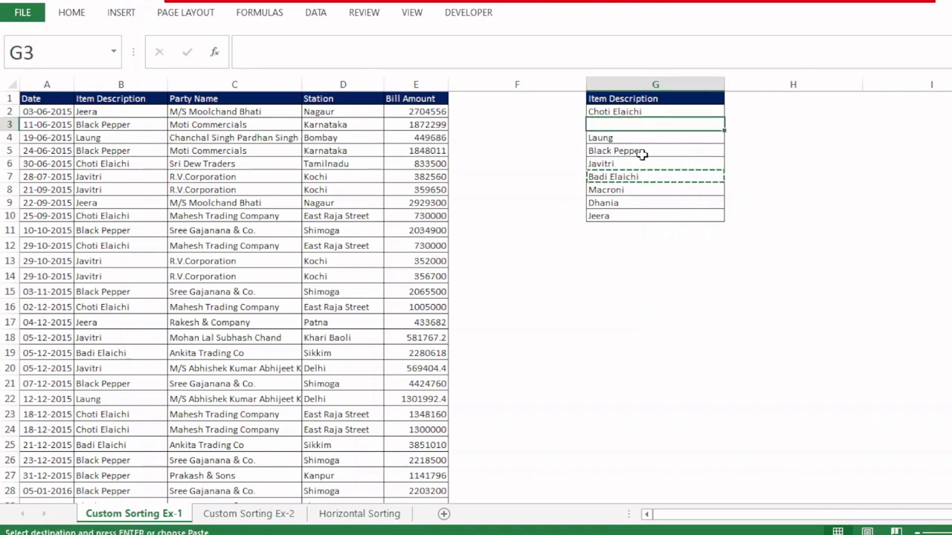
key("Return")
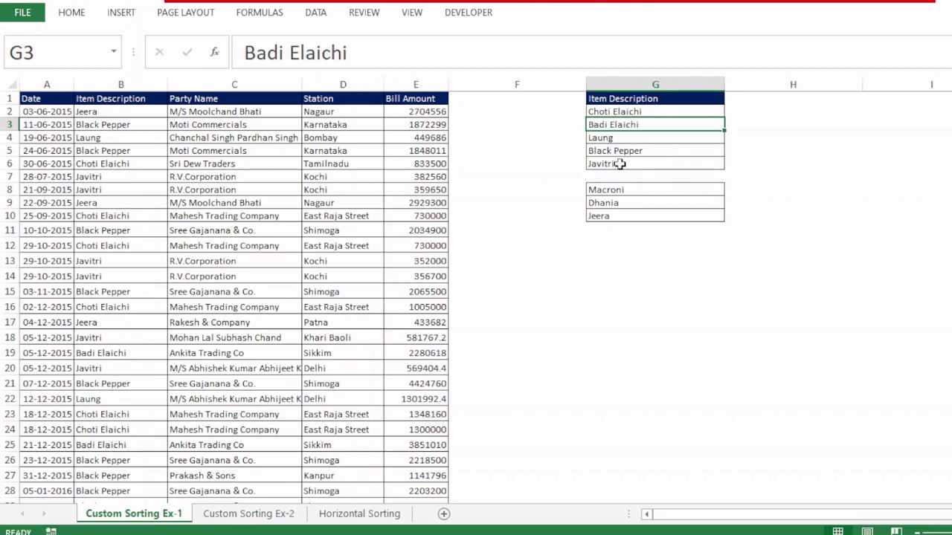
- Move Black Pepper from G5 to the empty cell G7, directly below Javitri
left_click(630, 151)
key("ctrl+x")
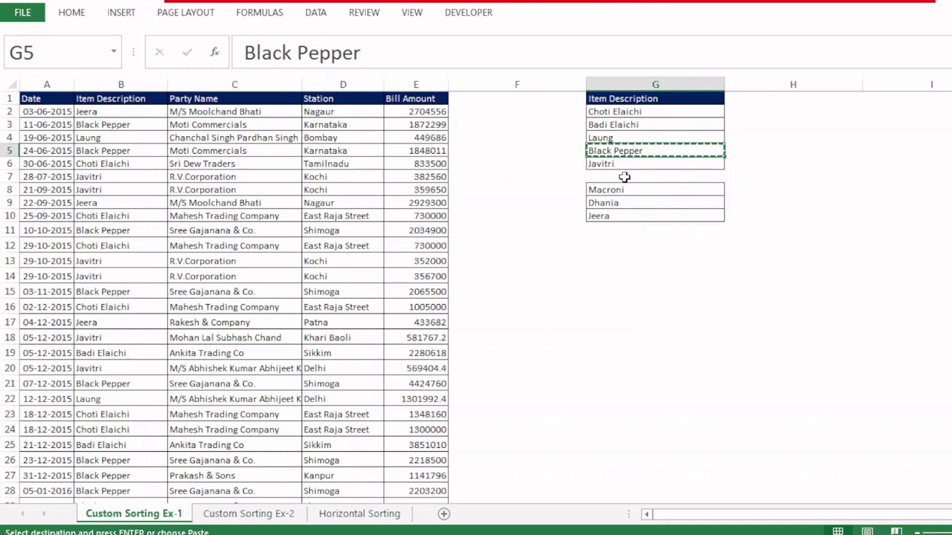
left_click(626, 176)
key("Return")
- Move the block from Javitri to Jeera (G6:G10) up one row to start at G5, closing the gap in the list
left_click_drag(623, 164, 629, 215)
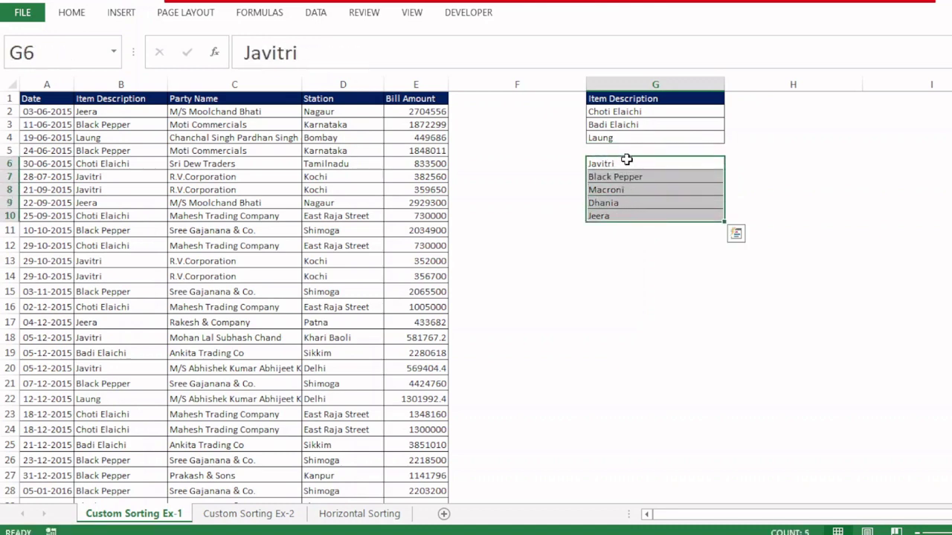
left_click_drag(627, 159, 627, 150)
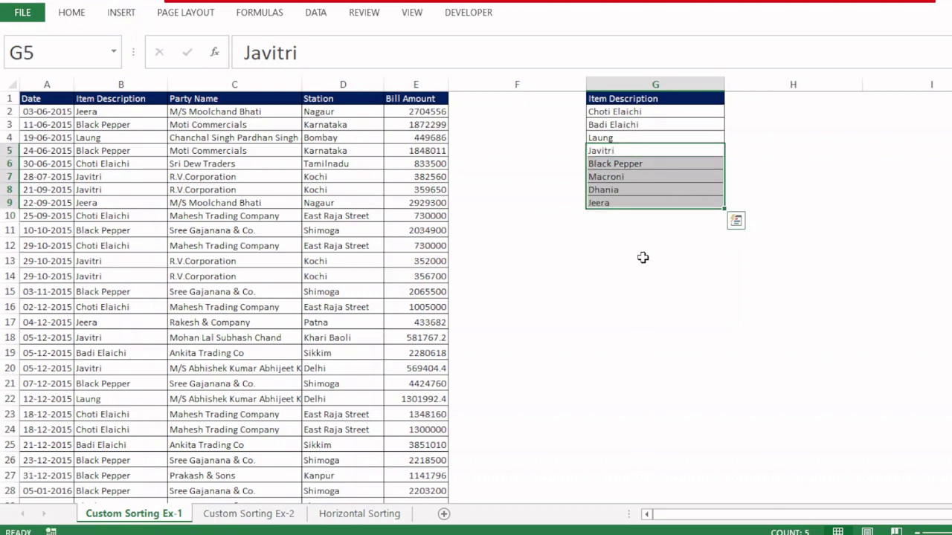
left_click(643, 259)
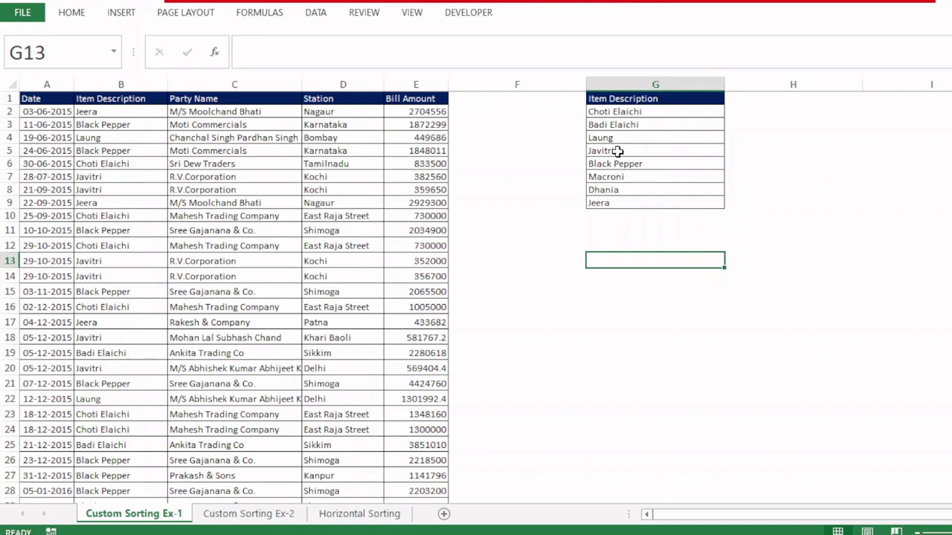
- Open the custom lists editor from the General section of the advanced Excel options
left_click(21, 13)
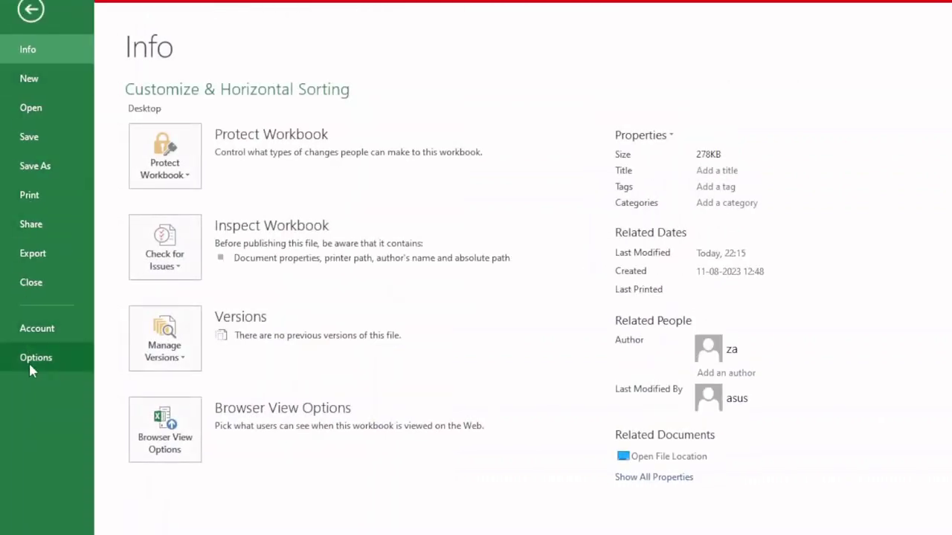
key("Escape")
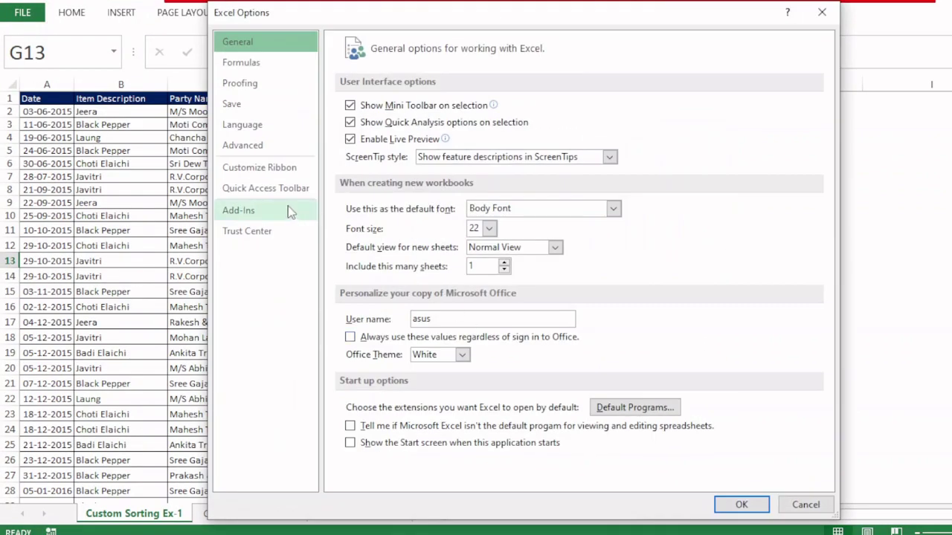
left_click(257, 145)
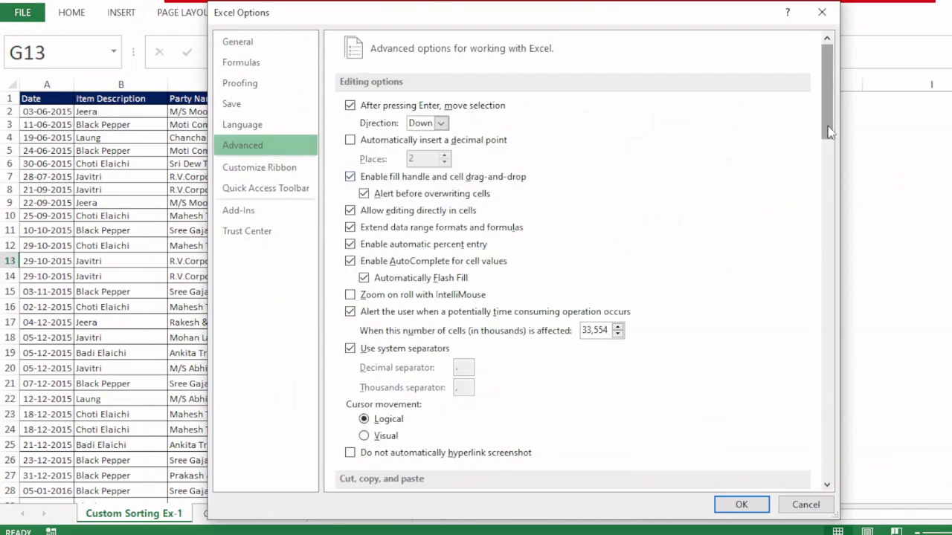
left_click_drag(828, 127, 827, 482)
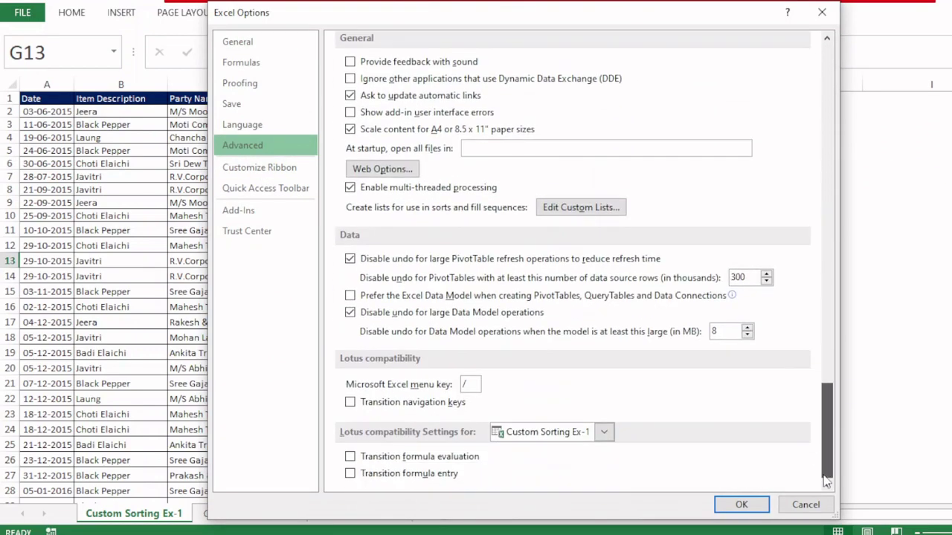
left_click(581, 207)
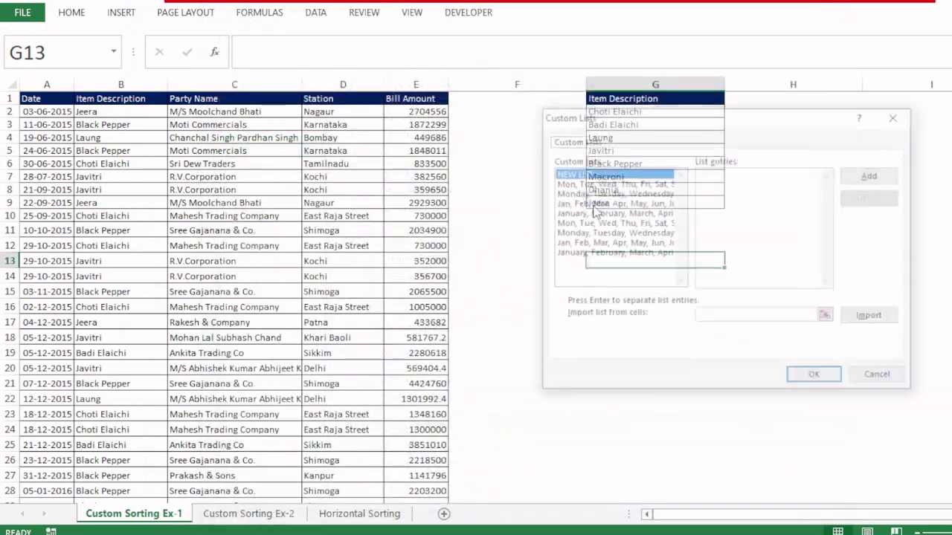
- Import the item order in G2:G9 as a new custom list and save the options
left_click(827, 319)
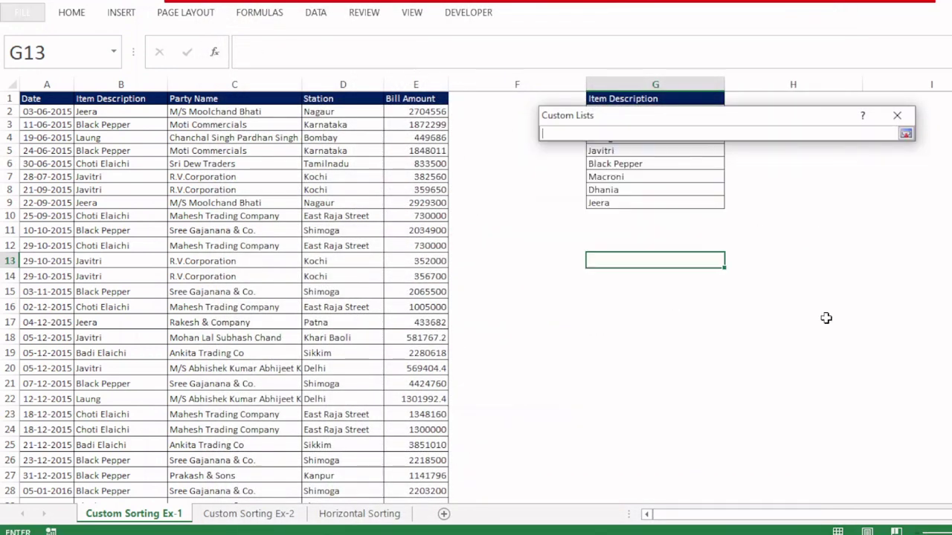
left_click_drag(722, 122, 724, 278)
left_click_drag(650, 111, 643, 201)
left_click(908, 292)
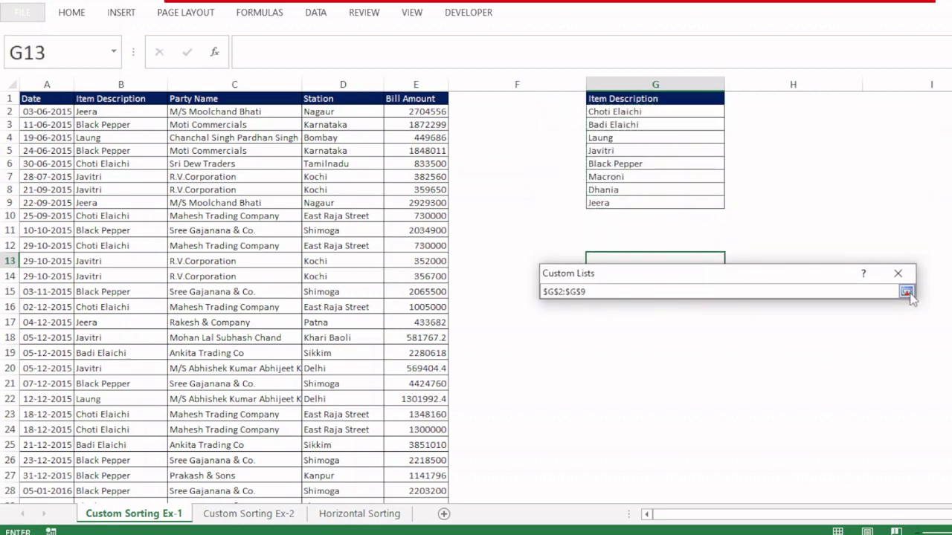
left_click(872, 476)
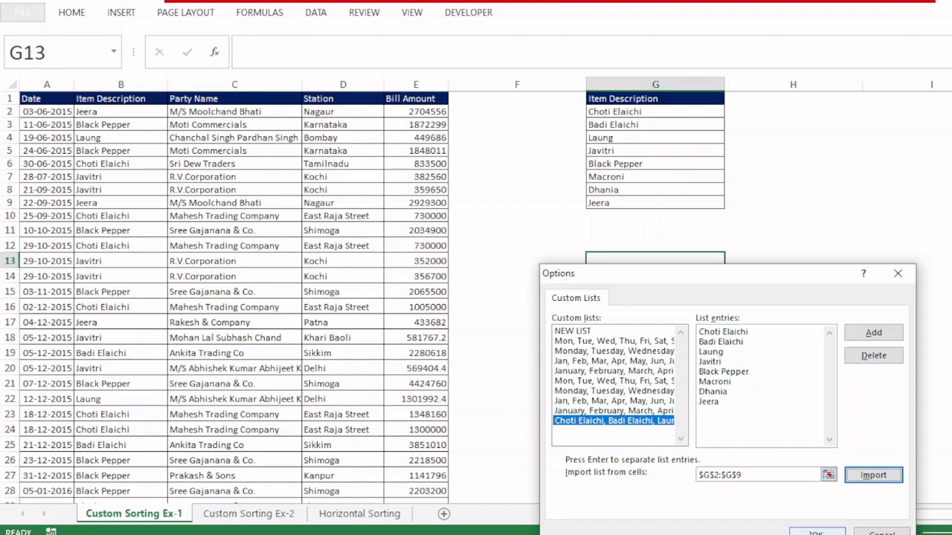
left_click(811, 532)
left_click(736, 504)
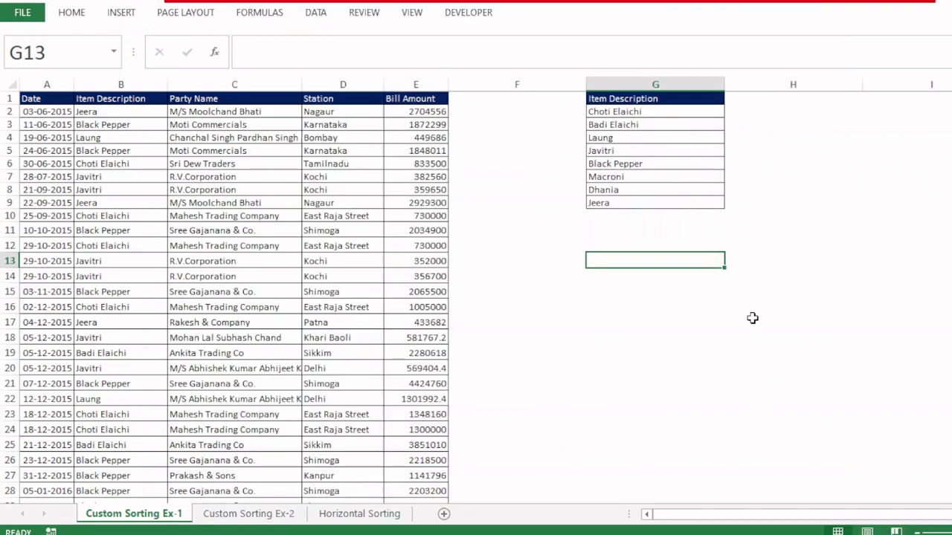
- Open the custom Sort settings for the data table and choose Item Description as the sort column
left_click(124, 212)
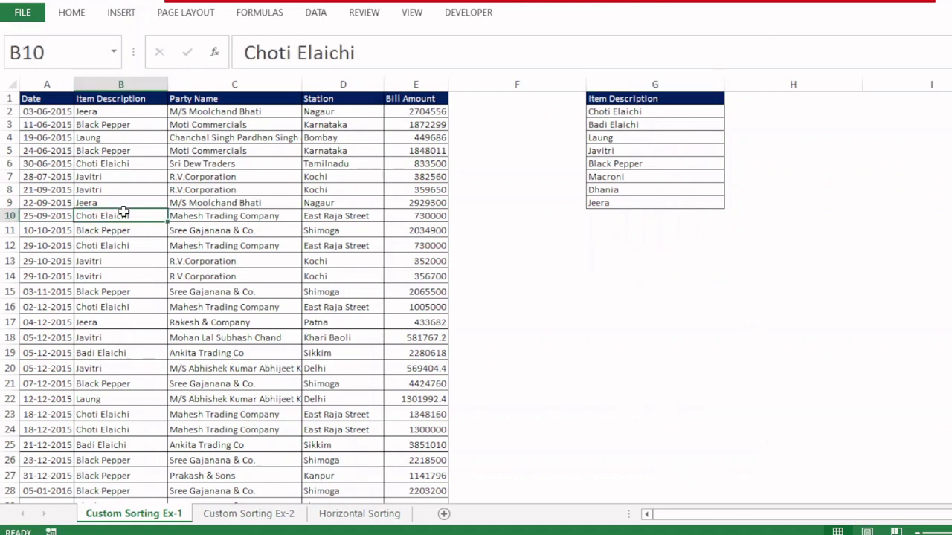
key("alt")
key("a")
key("s")
key("s")
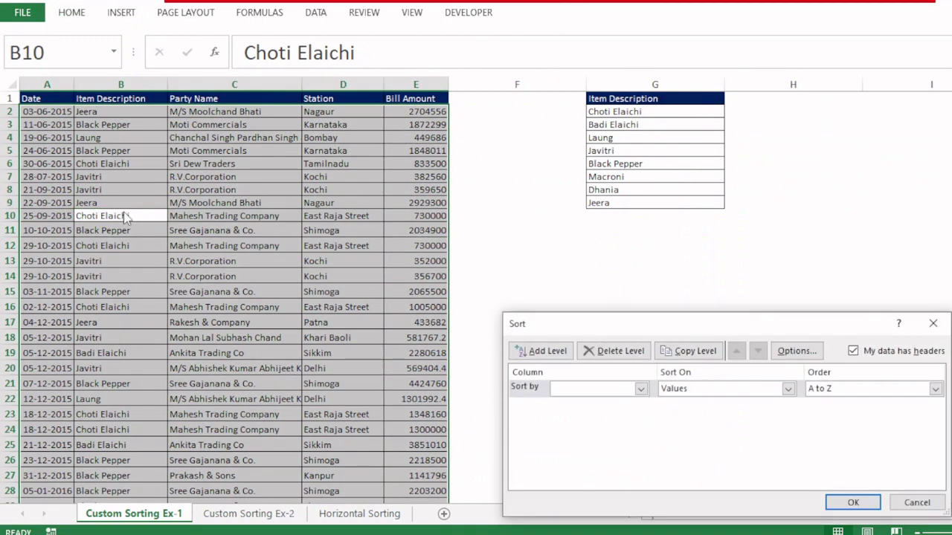
left_click_drag(636, 325, 638, 236)
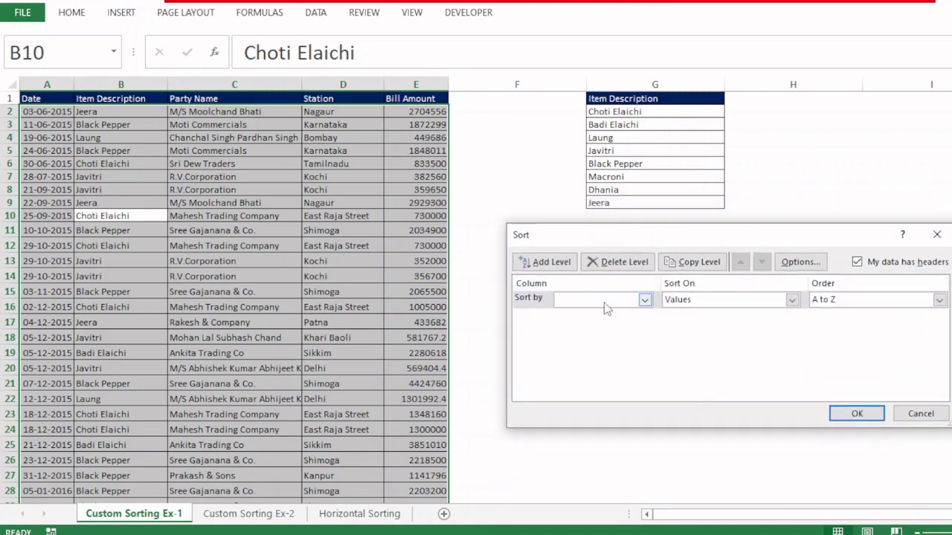
left_click(622, 261)
left_click(554, 265)
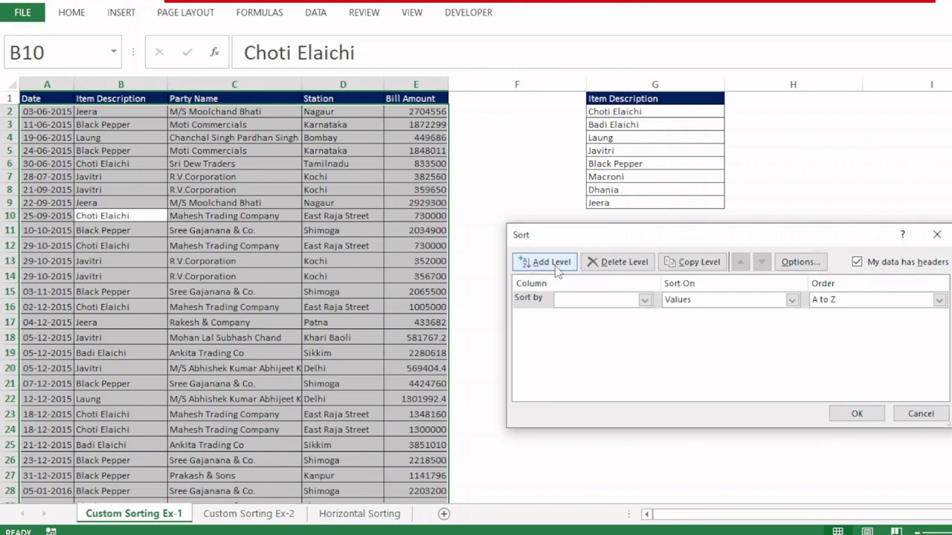
left_click(646, 301)
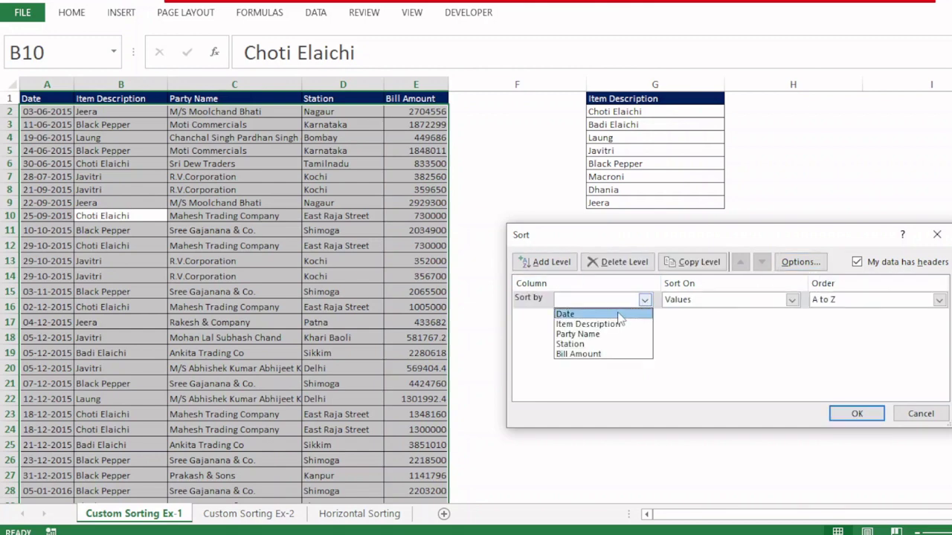
left_click(594, 323)
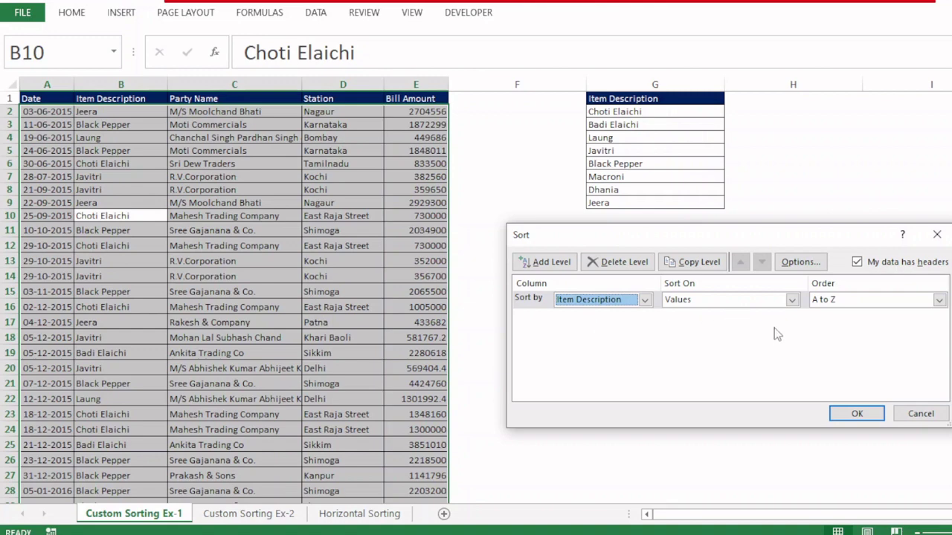
- Set the sort order to the custom list starting with Choti Elaichi, Badi Elaichi and apply the sort
left_click(939, 300)
left_click(853, 336)
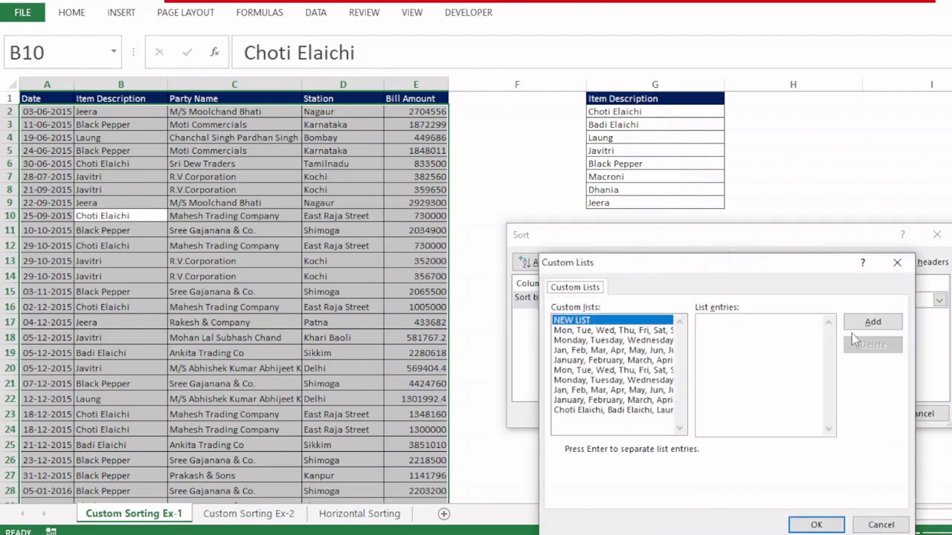
left_click(624, 411)
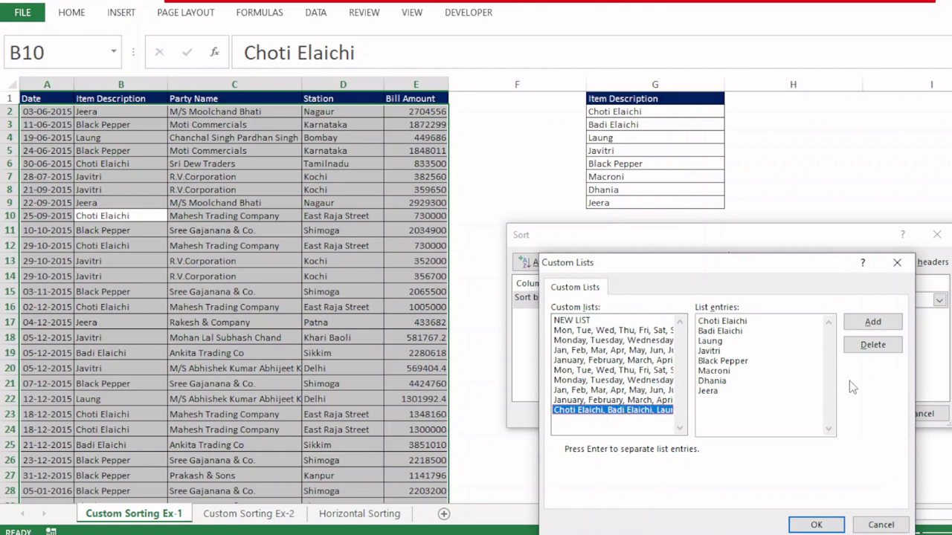
left_click(814, 523)
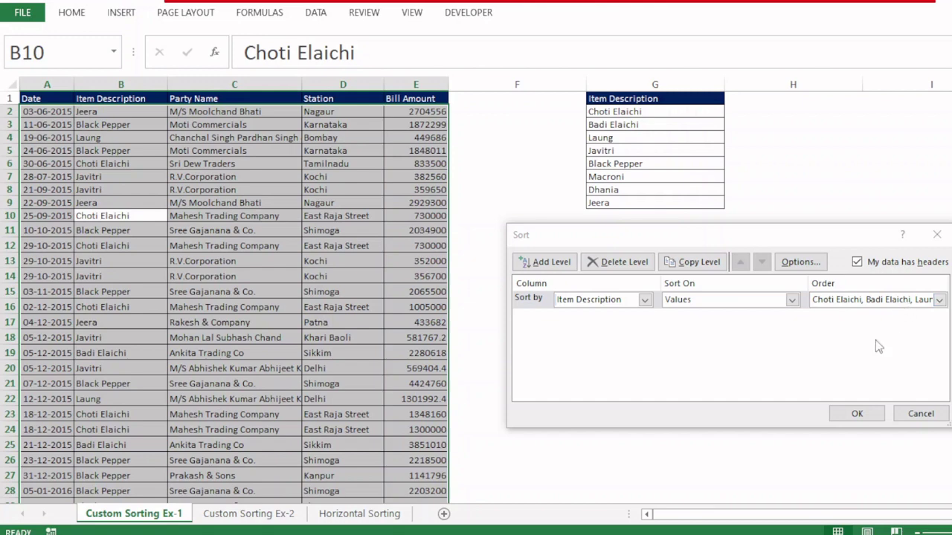
left_click(856, 413)
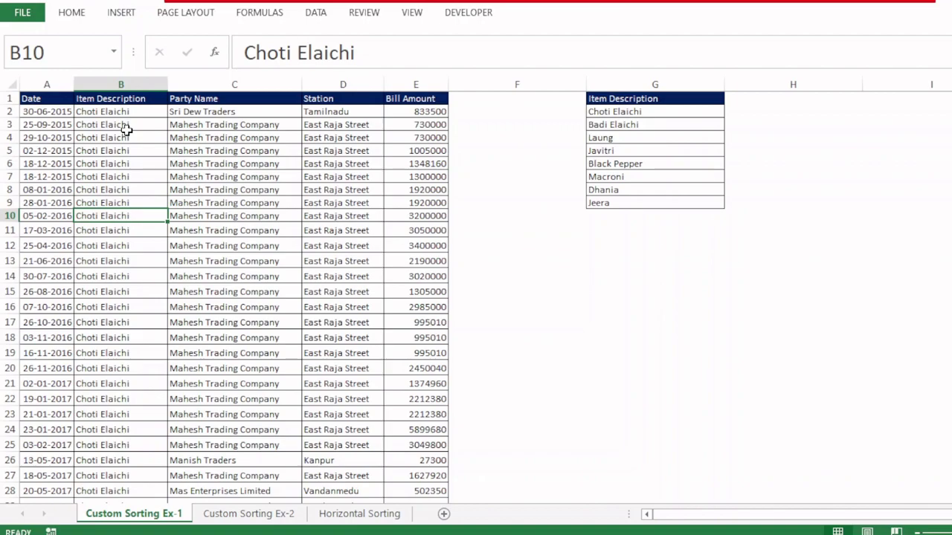
- Check the order of the item groups down the sorted table, then return to cell A1
key("Page_Down")
key("Page_Down")
key("Page_Down")
key("Page_Down")
key("Page_Down")
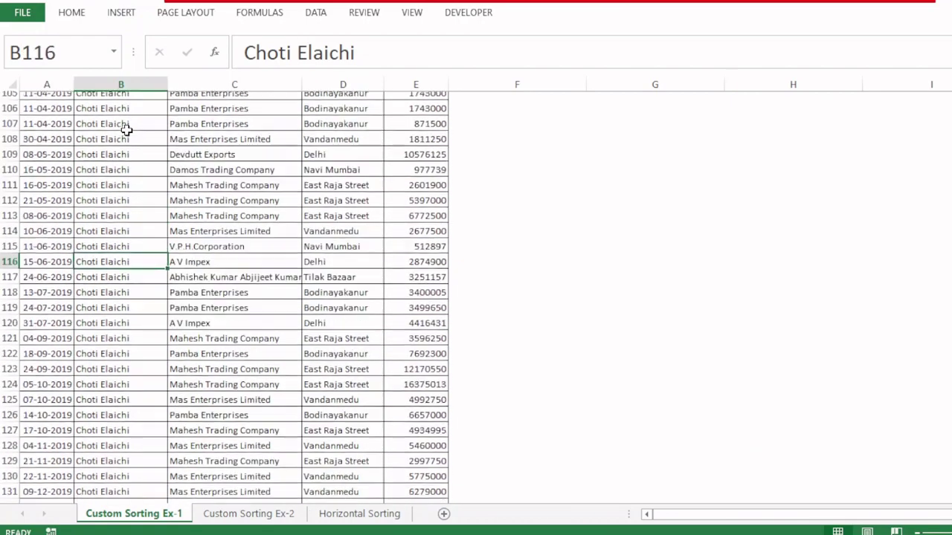
key("Page_Down")
key("Page_Down")
key("Page_Down")
key("Page_Down")
key("Page_Down")
key("Page_Down")
key("Page_Down")
key("Page_Down")
key("Page_Down")
key("Page_Down")
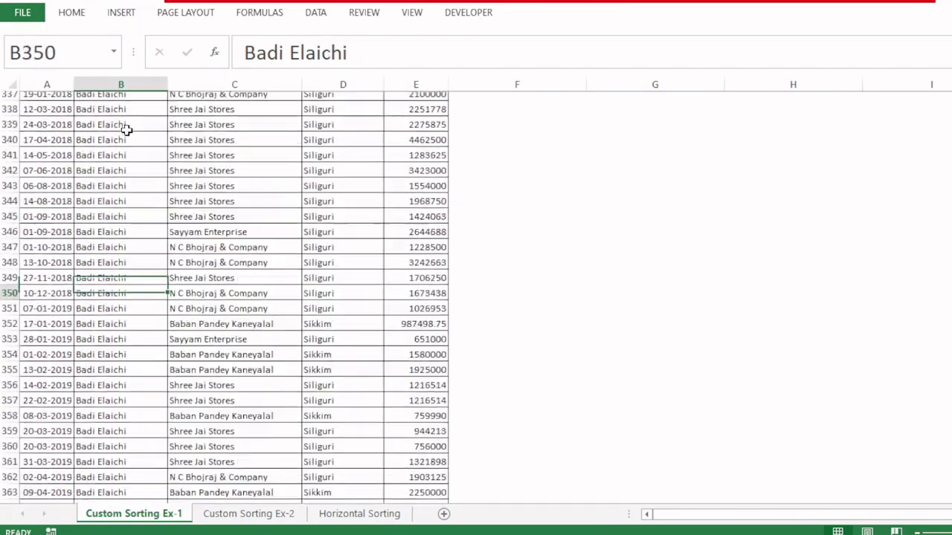
key("Page_Down")
key("Page_Down")
key("Page_Down")
key("Page_Down")
key("Page_Down")
key("Page_Down")
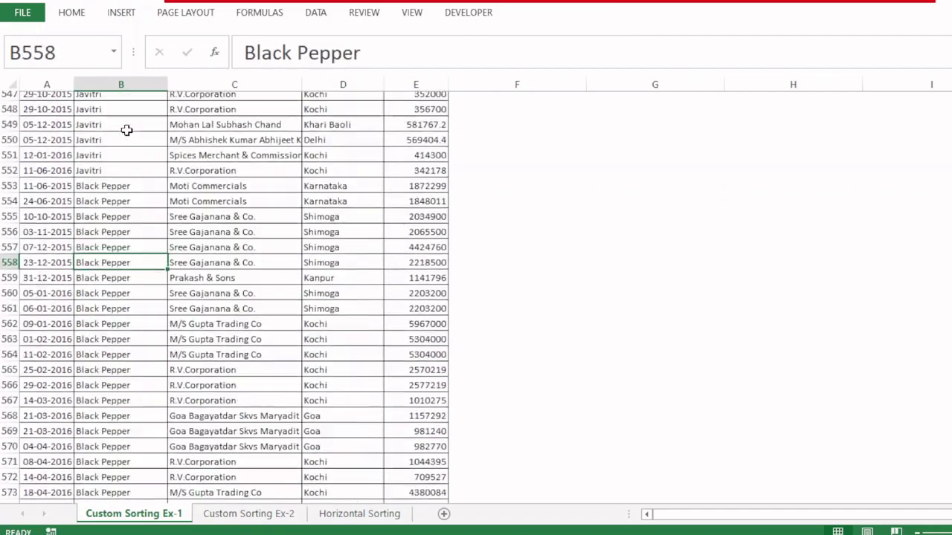
key("ctrl+Home")
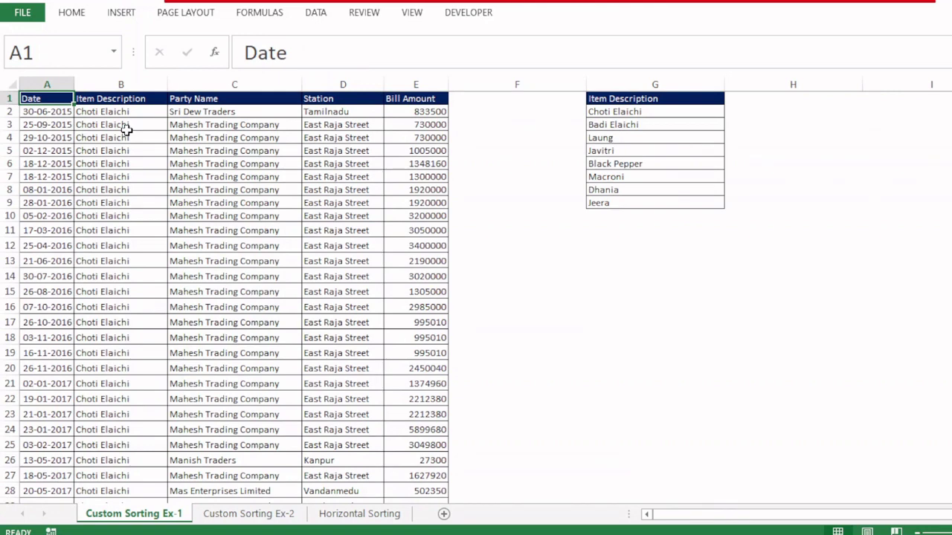
- On the Custom Sorting Ex-2 sheet, insert a column before Date and enter Month as its header
left_click(248, 514)
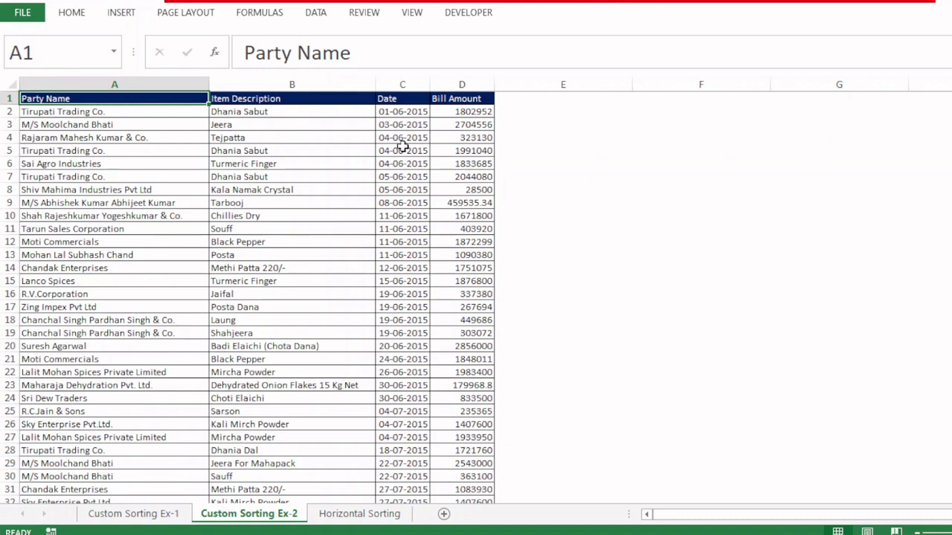
left_click(405, 82)
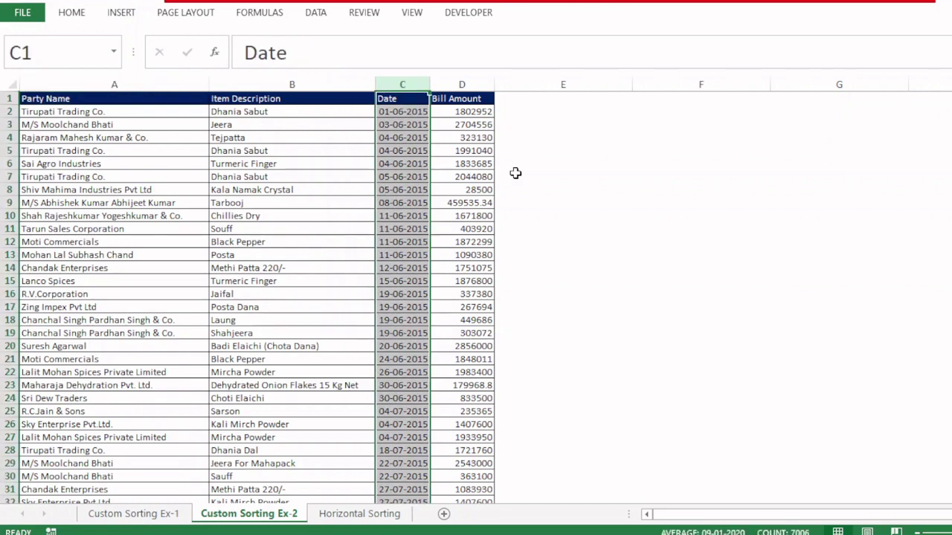
key("ctrl+shift+equal")
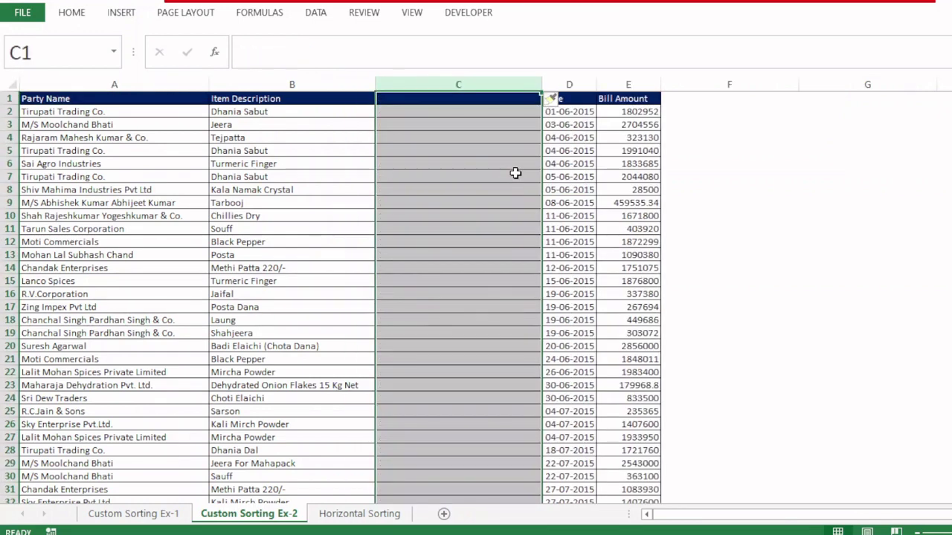
left_click(459, 99)
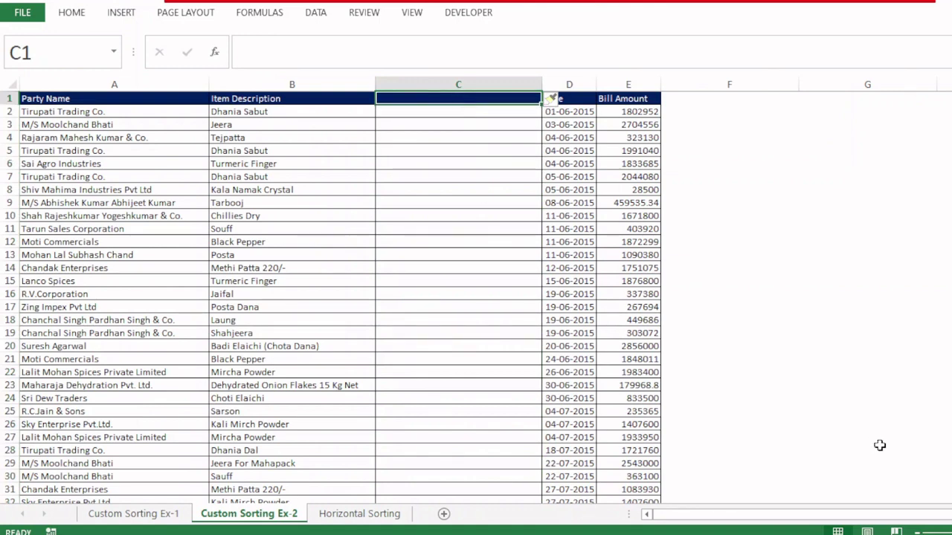
type("Month")
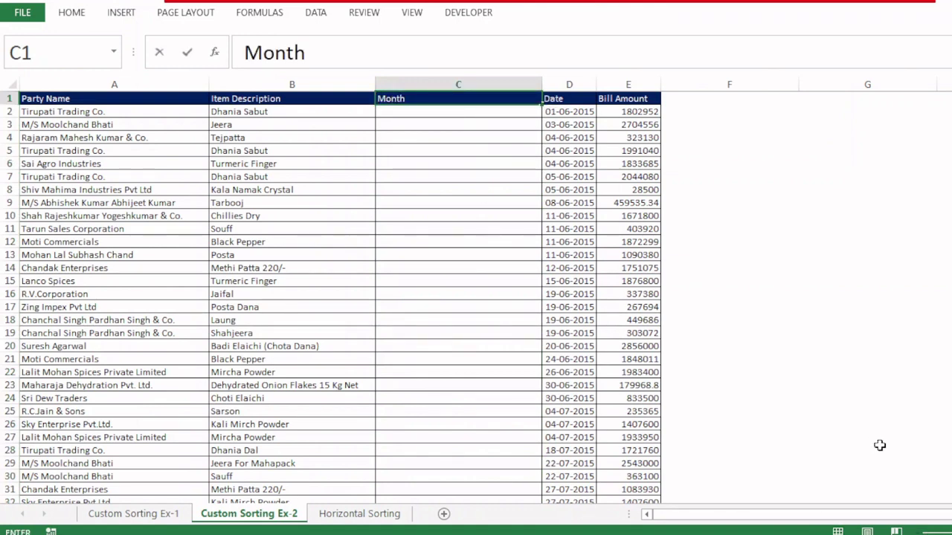
- Enter the formula =TEXT(D2,"mmmm") in C2 to get the month name from the date
left_click(450, 113)
type("=te")
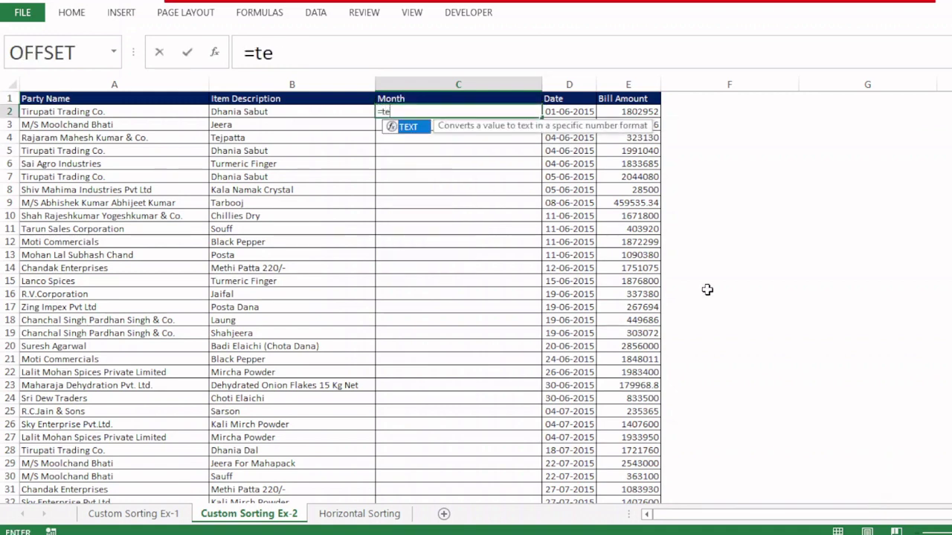
type("xt")
key("Tab")
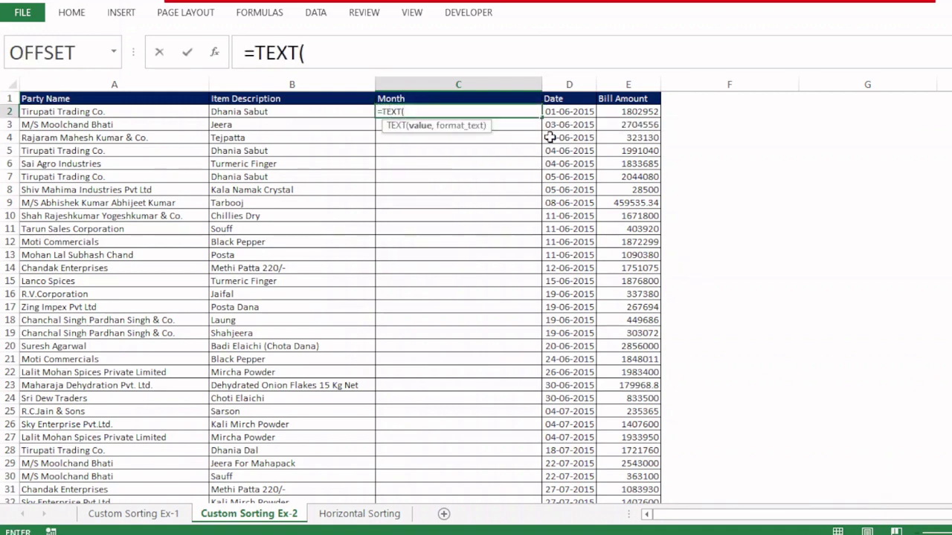
left_click(557, 113)
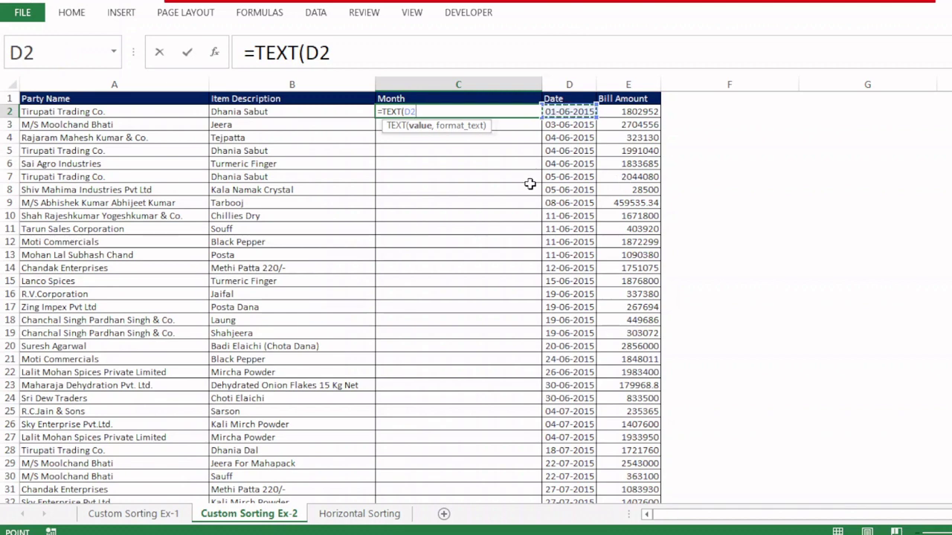
type(",")
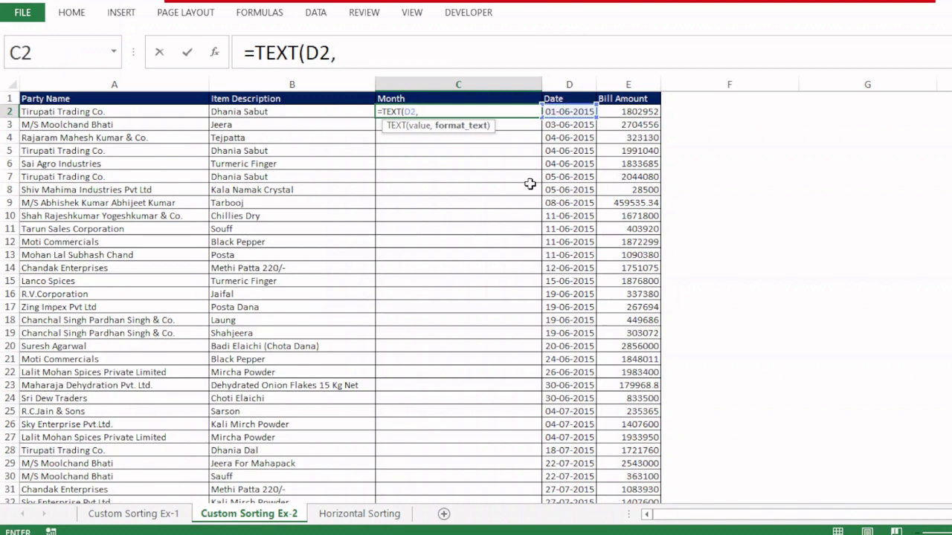
type("\"mmmm")
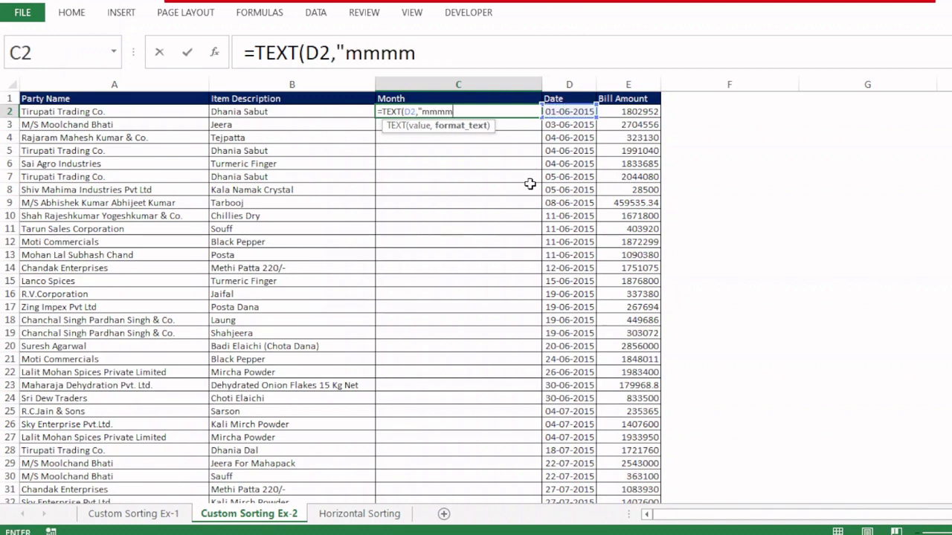
type("\")")
key("Return")
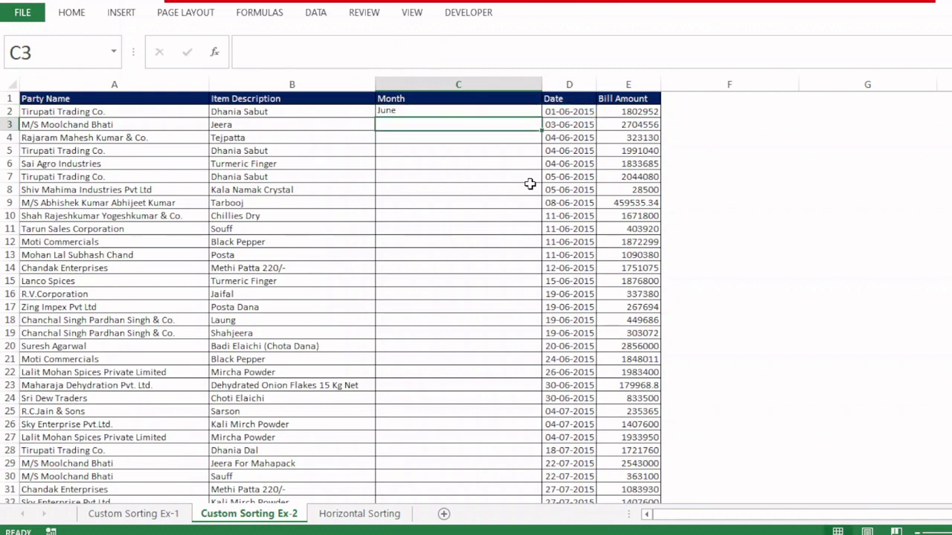
- Fill the C2 month formula down to the end of the table and narrow the Month column
left_click(510, 109)
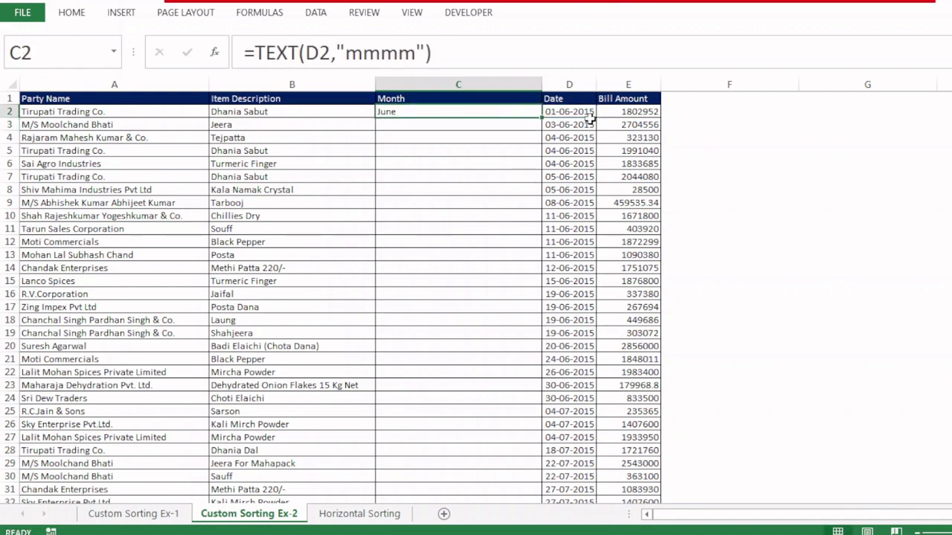
double_click(542, 117)
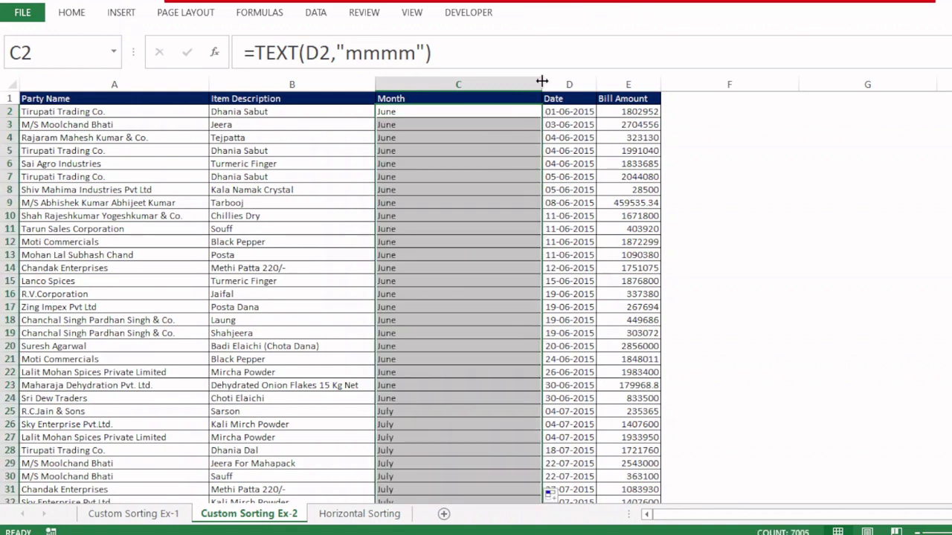
left_click_drag(542, 81, 445, 83)
left_click(675, 222)
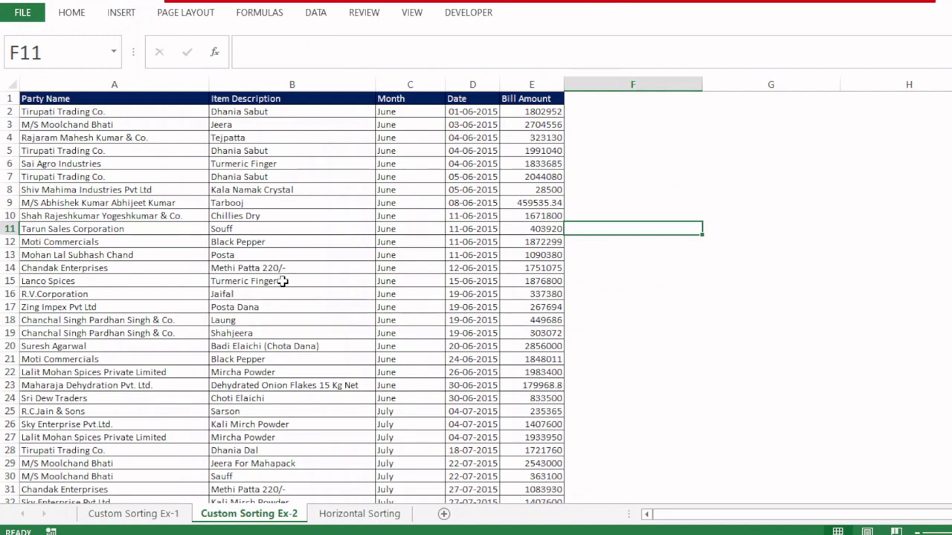
- Enter April in G3 and fill the month series down through March in G14
left_click(745, 126)
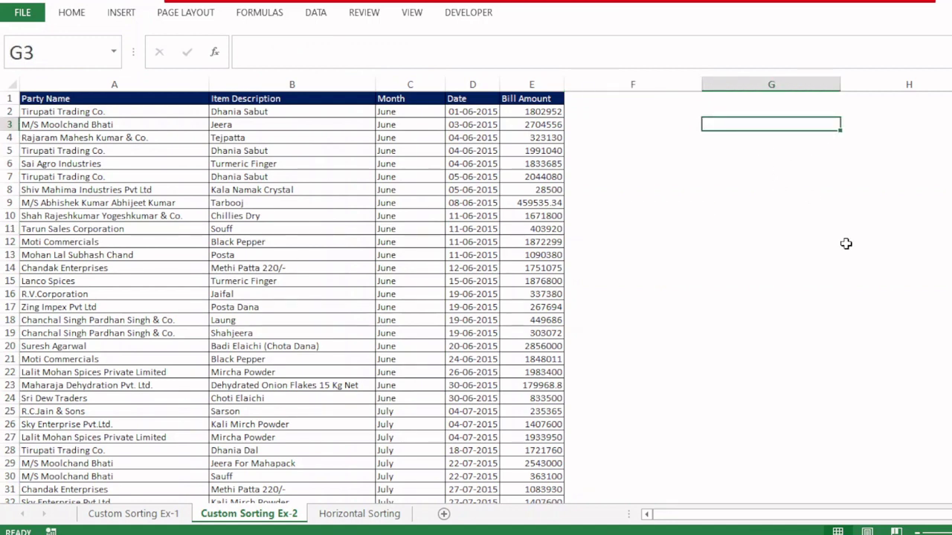
type("April")
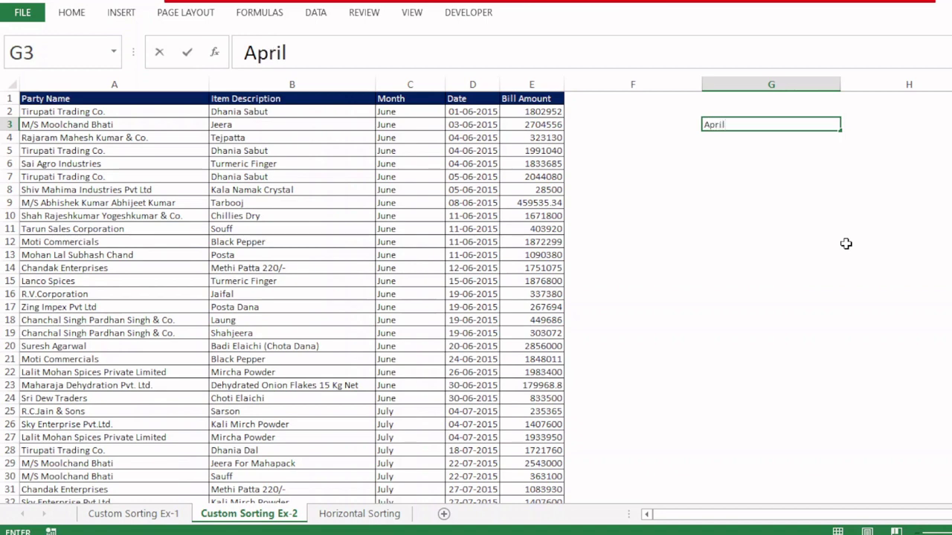
key("Return")
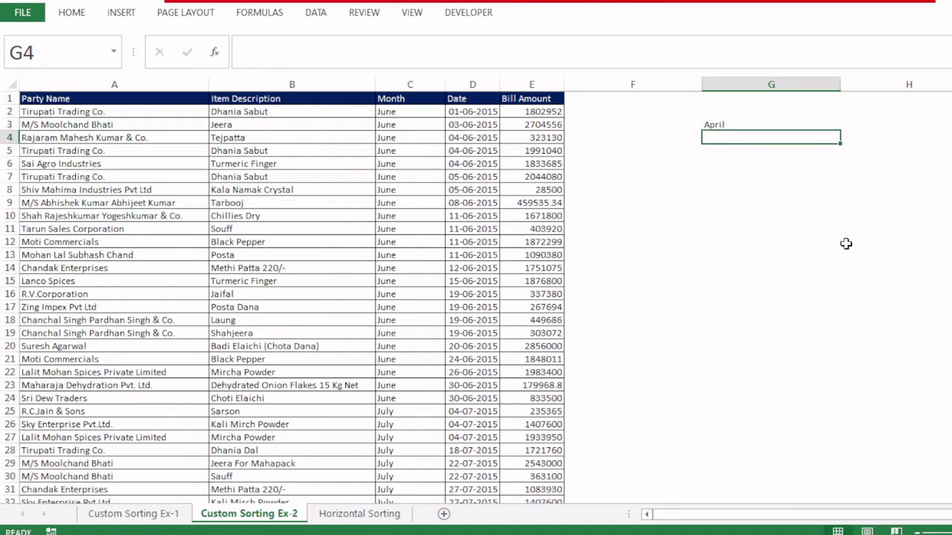
left_click(818, 124)
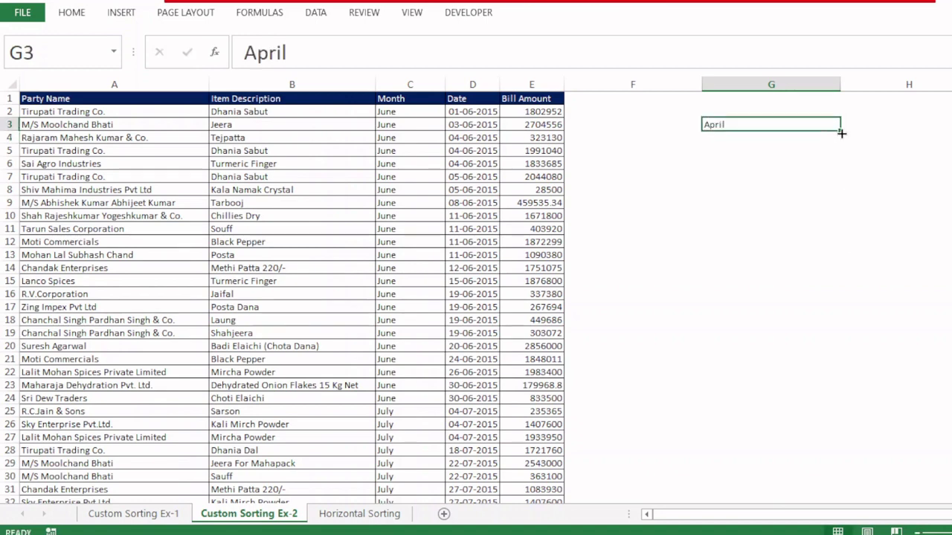
left_click_drag(839, 134, 829, 274)
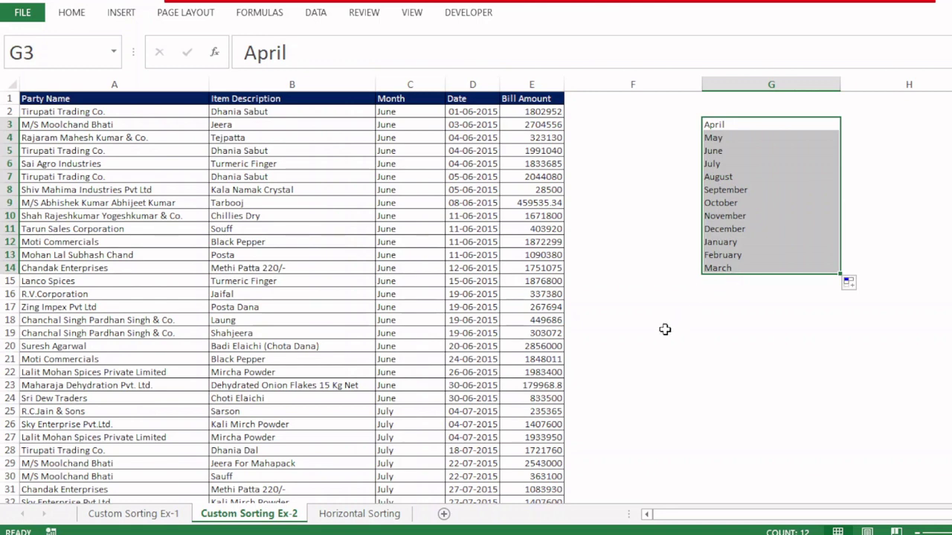
- Open the Custom Lists editor from the Advanced Excel options with the month cells G3:G14 selected
left_click(22, 19)
left_click(37, 361)
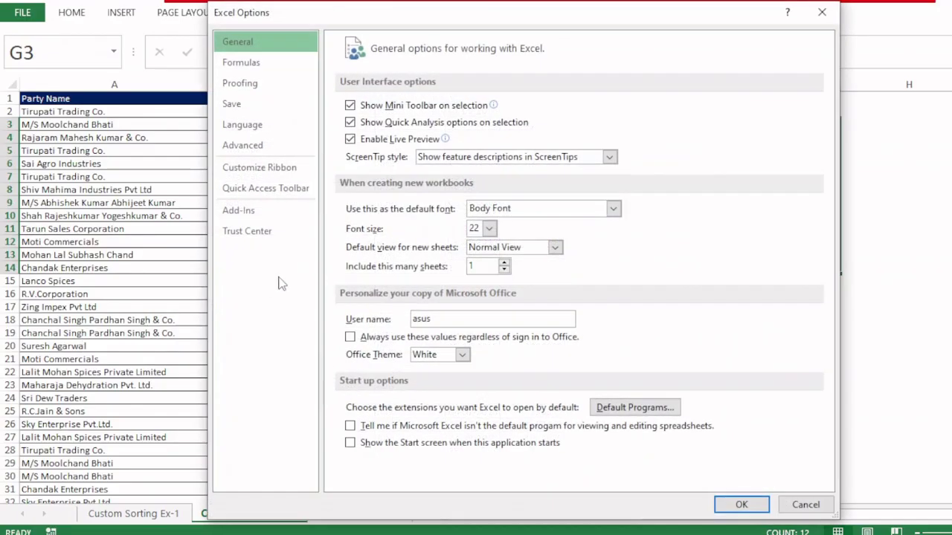
left_click(239, 144)
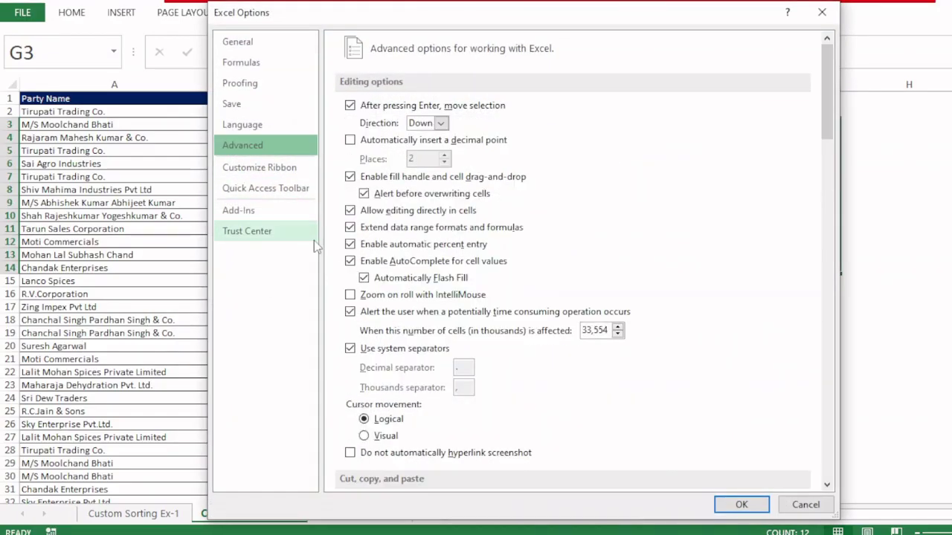
left_click_drag(829, 127, 829, 484)
left_click(579, 208)
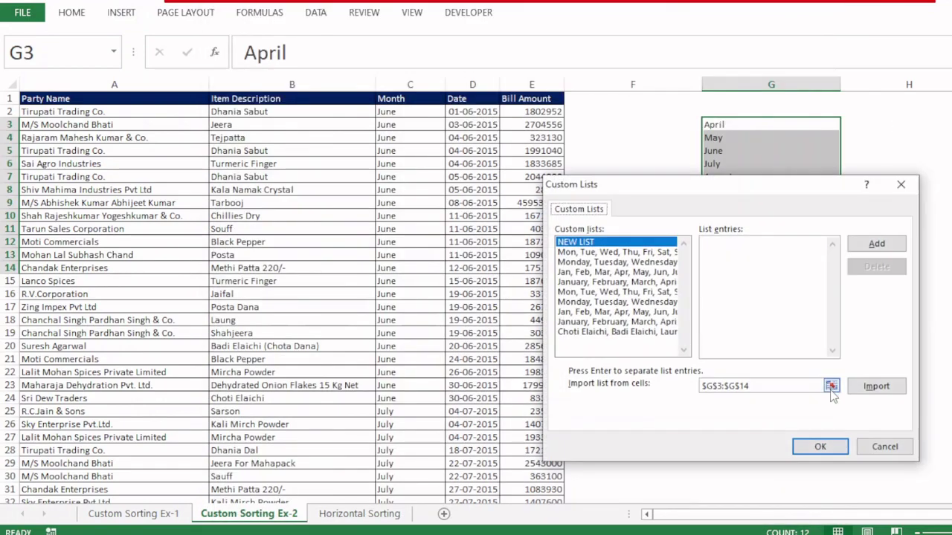
- Import the months in $G$3:$G$14 as a new custom list and confirm the options
left_click(831, 386)
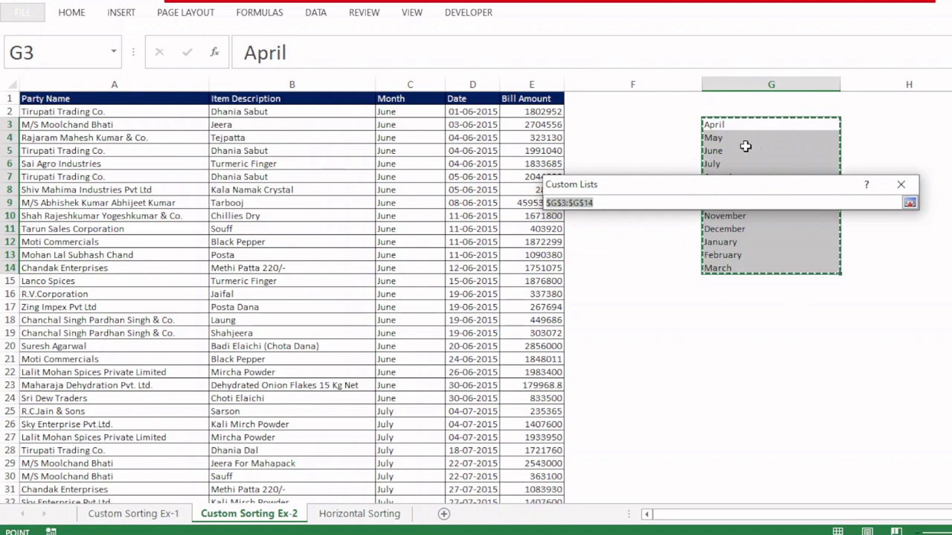
left_click(909, 203)
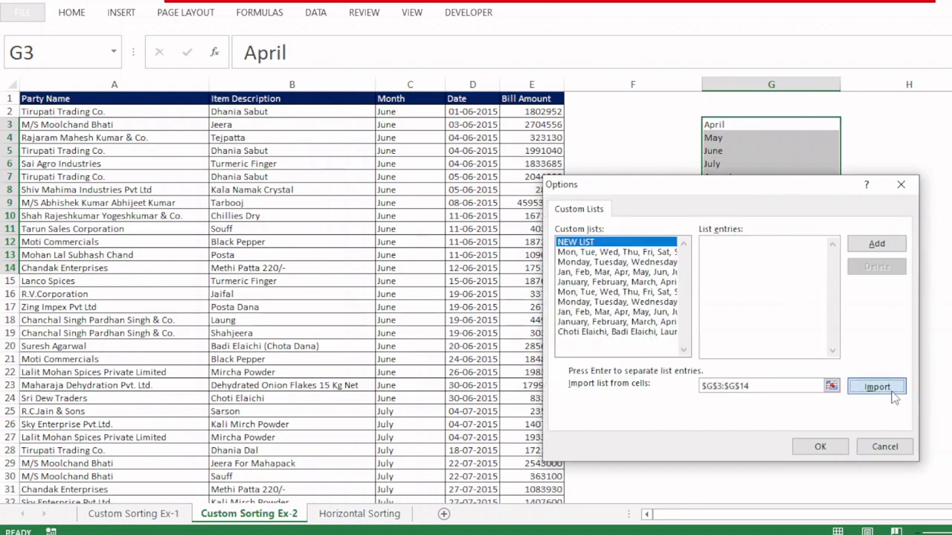
left_click(877, 386)
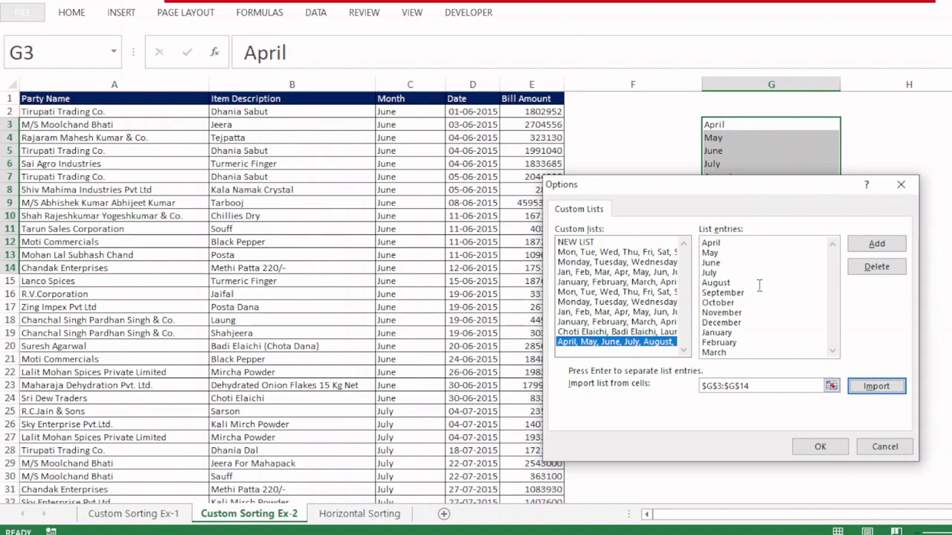
left_click(821, 446)
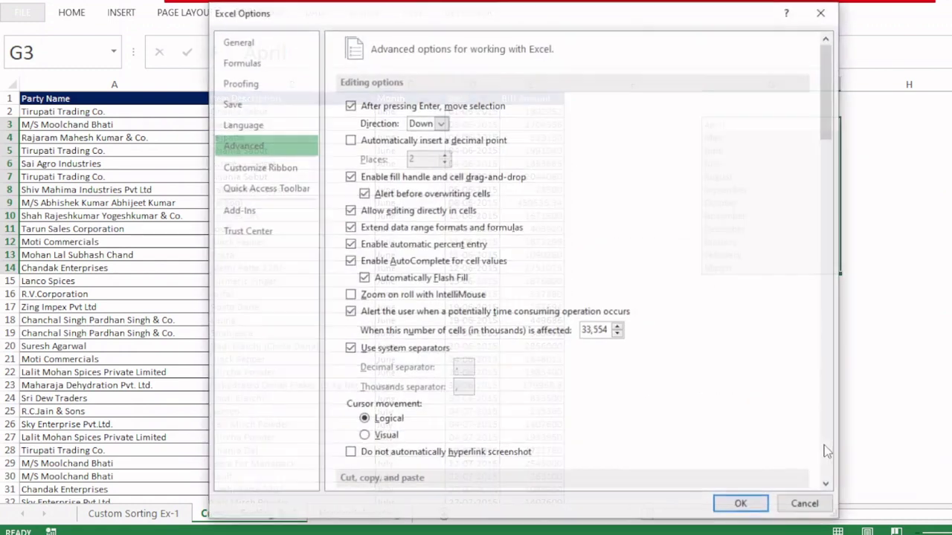
left_click(740, 505)
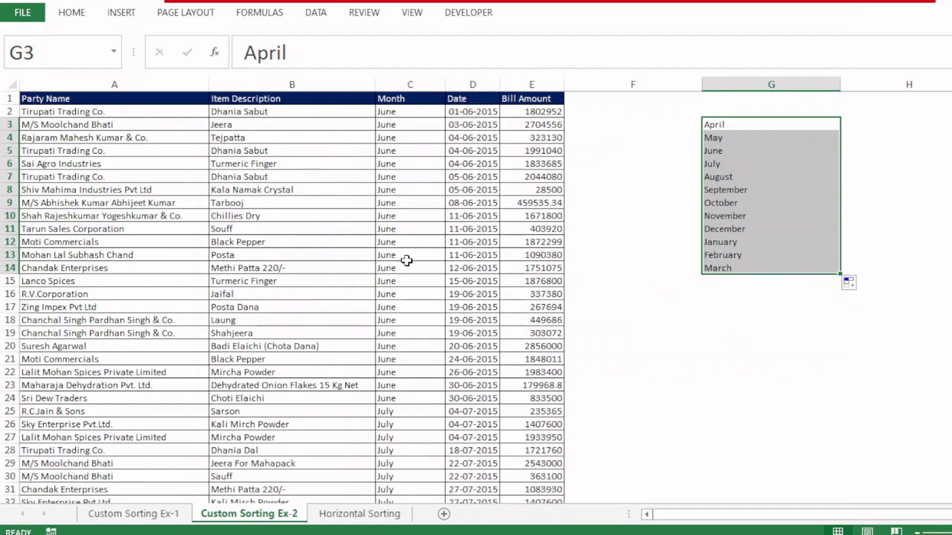
- Open the custom Sort settings for the data table and choose Month as the sort column
left_click(265, 242)
key("alt")
key("a")
key("s")
key("s")
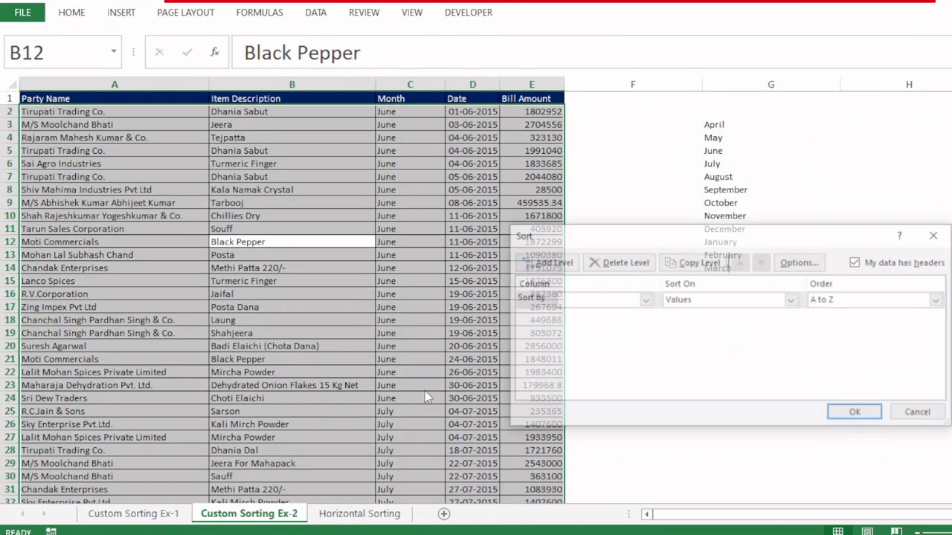
left_click(644, 299)
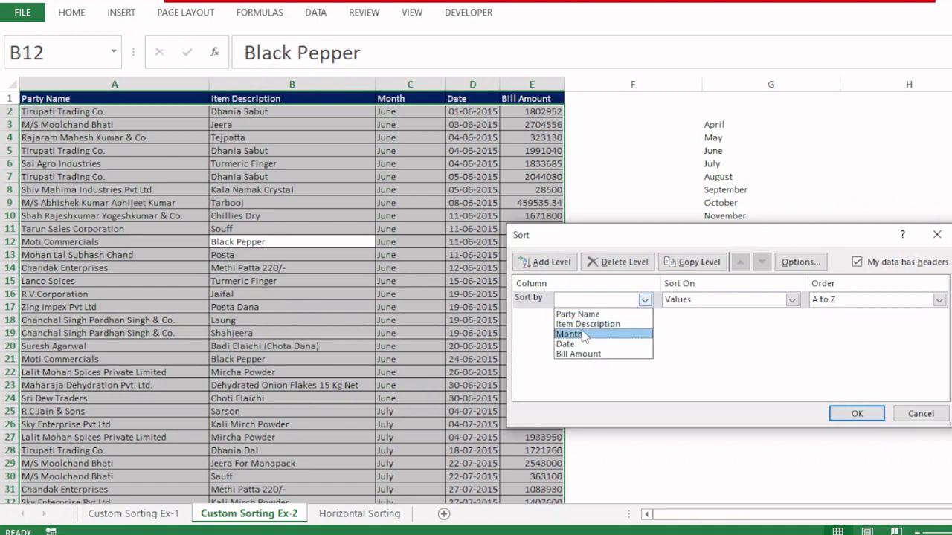
left_click(583, 335)
- Set the sort order to the custom list starting with April, May, June and apply the sort
left_click(874, 302)
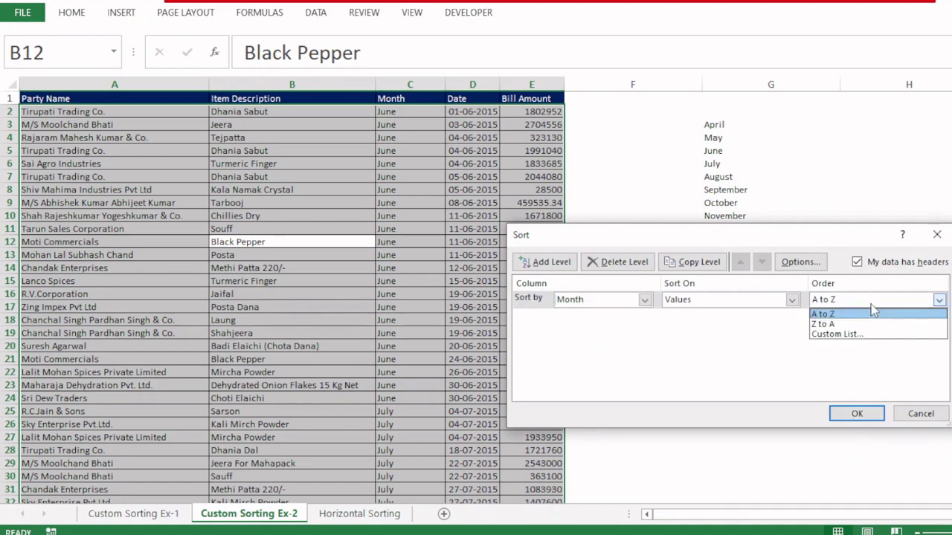
left_click(845, 334)
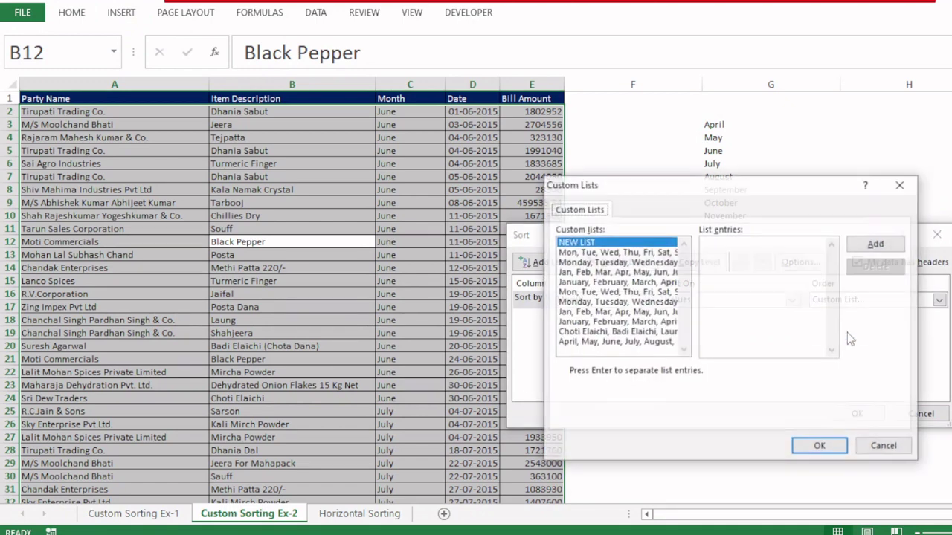
left_click(636, 343)
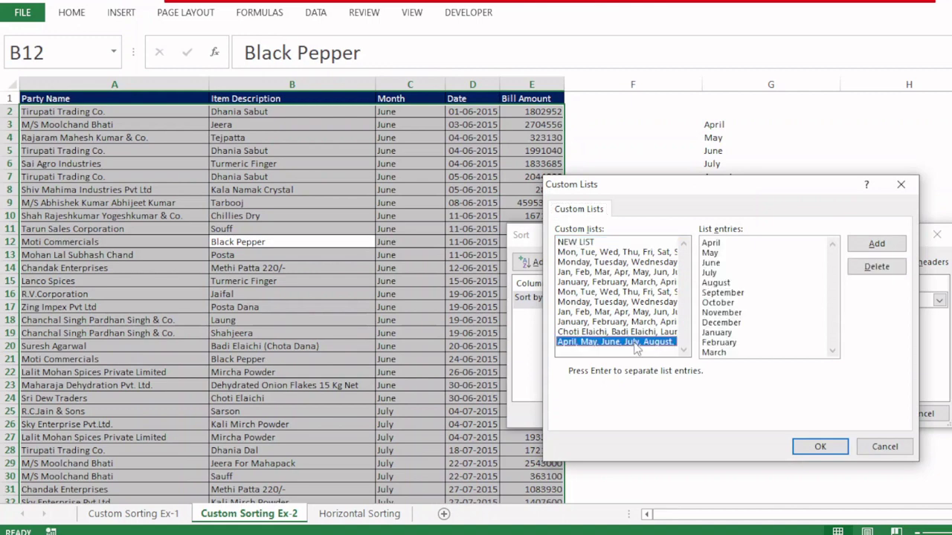
left_click(818, 446)
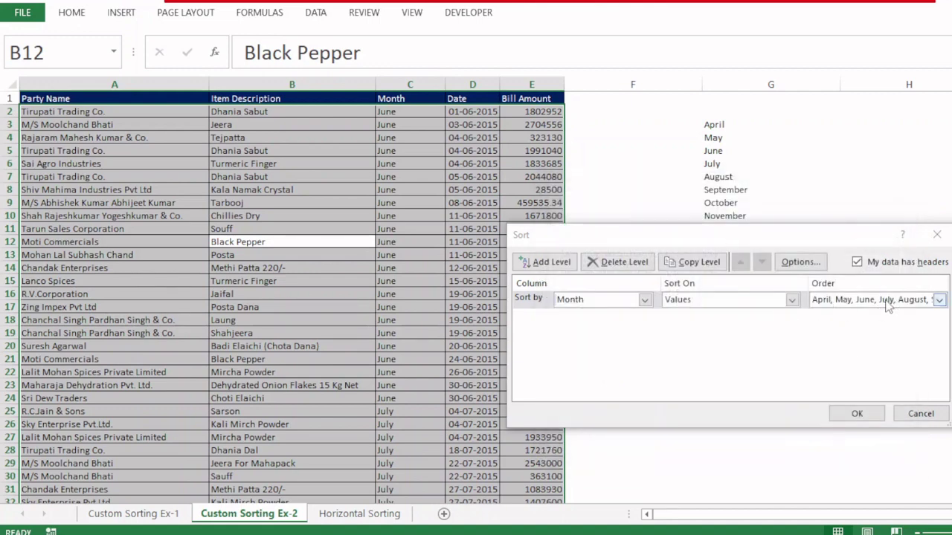
left_click(857, 414)
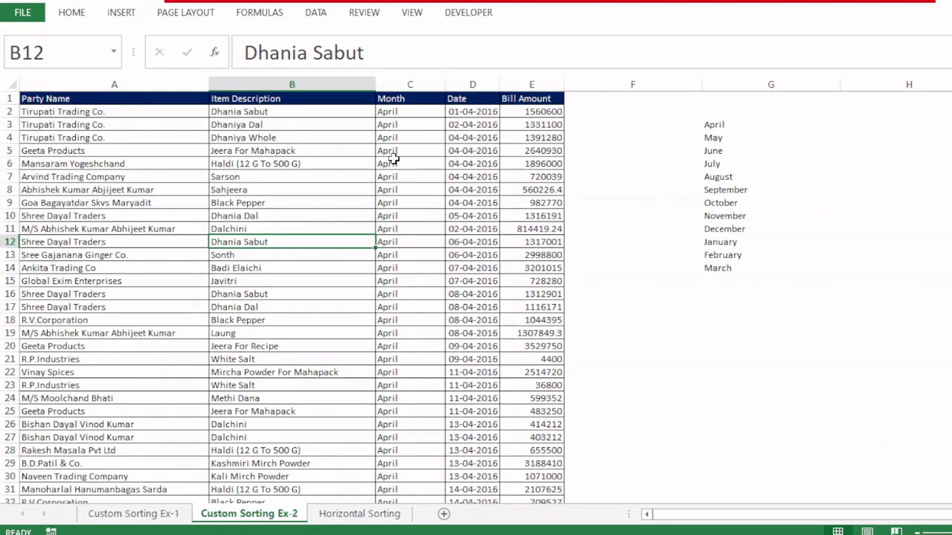
- Check the order of the months down the sorted table, then return to cell A1
key("Page_Down")
key("Page_Down")
key("Page_Down")
key("Page_Down")
key("Page_Down")
key("Page_Down")
key("Page_Down")
key("Page_Down")
key("Page_Down")
key("Page_Down")
key("Page_Down")
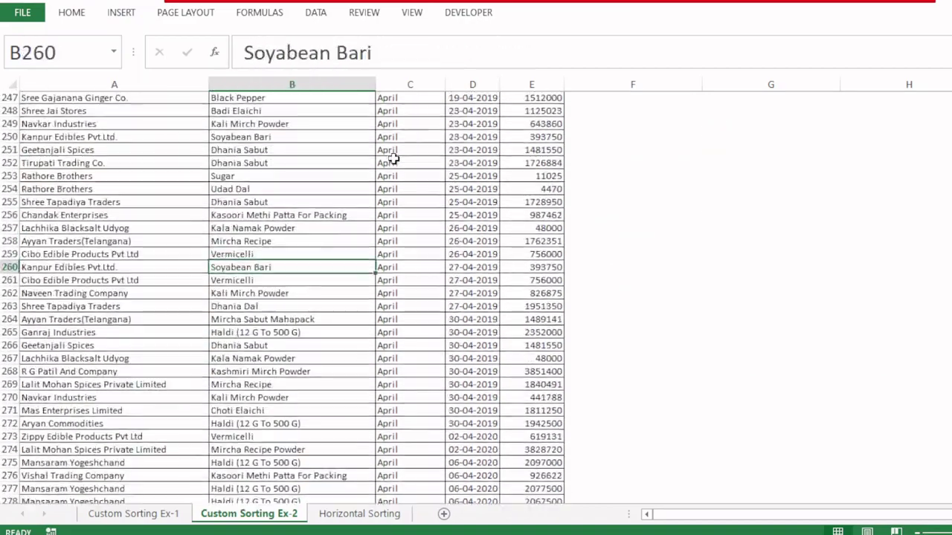
key("Page_Down")
key("Page_Down")
key("Page_Down")
key("Page_Down")
key("Page_Down")
key("Page_Down")
key("Page_Down")
key("Page_Down")
key("Page_Down")
key("Page_Down")
key("Page_Down")
key("Page_Down")
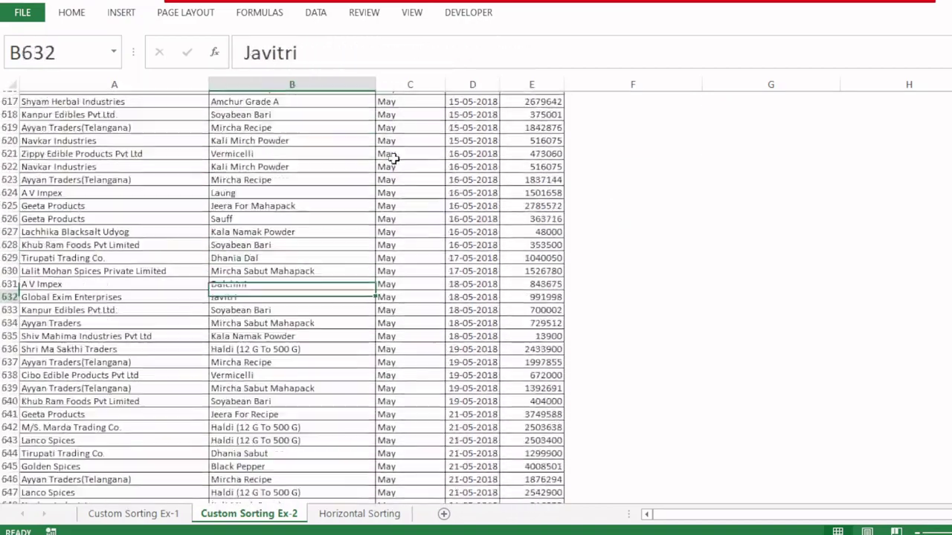
key("Page_Down")
key("Page_Down")
key("Page_Down")
key("Page_Down")
key("Page_Down")
key("Page_Down")
key("Page_Down")
key("Page_Down")
key("Page_Down")
key("Page_Down")
key("Page_Down")
key("Page_Down")
key("Page_Down")
key("Page_Down")
key("Page_Down")
key("Page_Down")
key("Page_Down")
key("Page_Down")
key("Page_Down")
key("Page_Down")
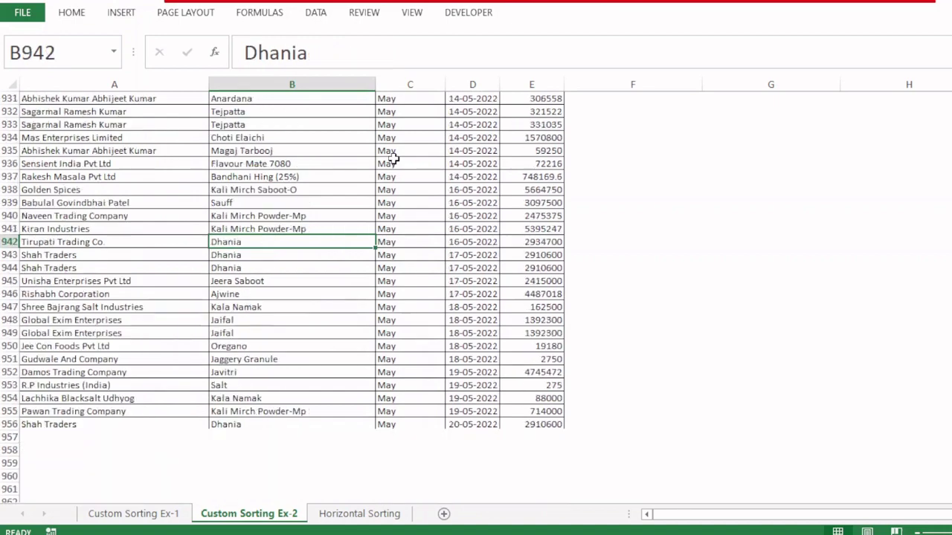
key("ctrl+Home")
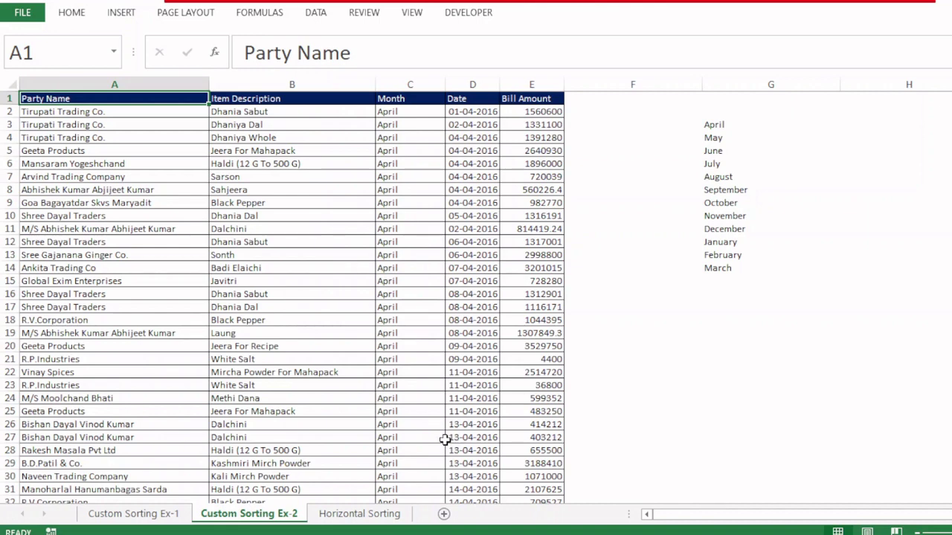
- Copy the Item Description column from the Horizontal Sorting sheet into column A of a new sheet
left_click(364, 514)
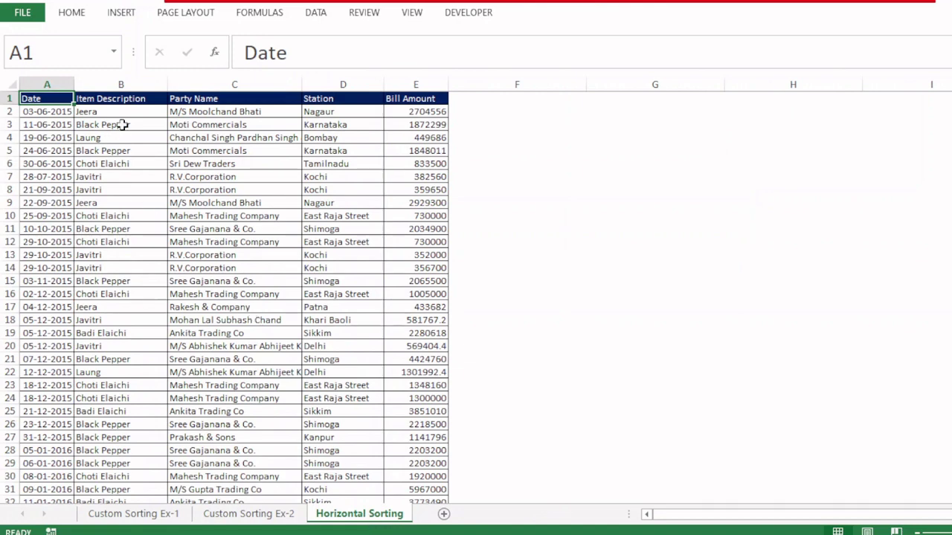
left_click(121, 85)
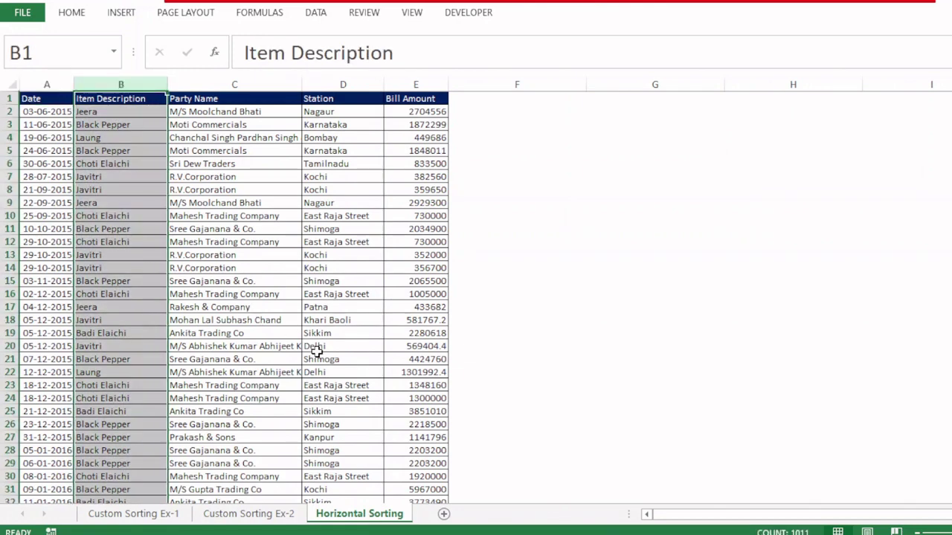
key("ctrl+c")
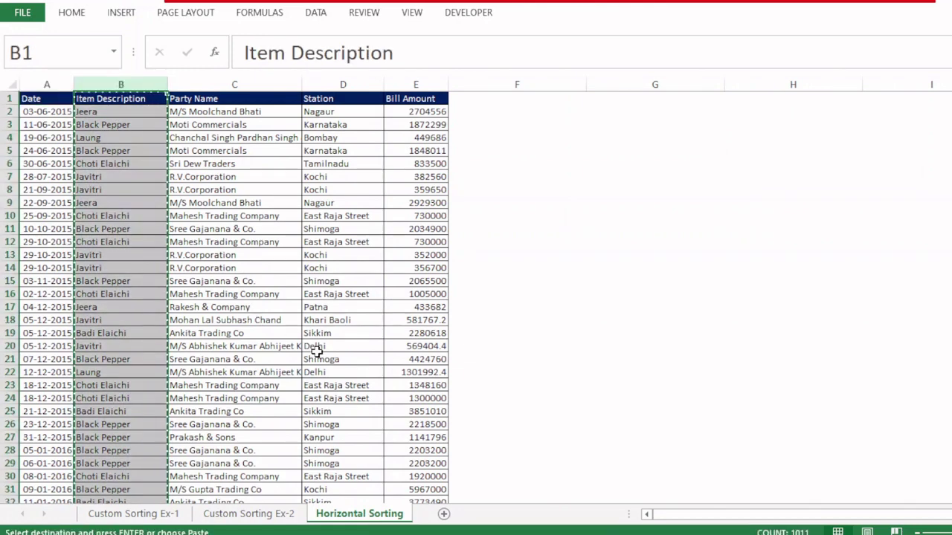
left_click(444, 513)
left_click(47, 84)
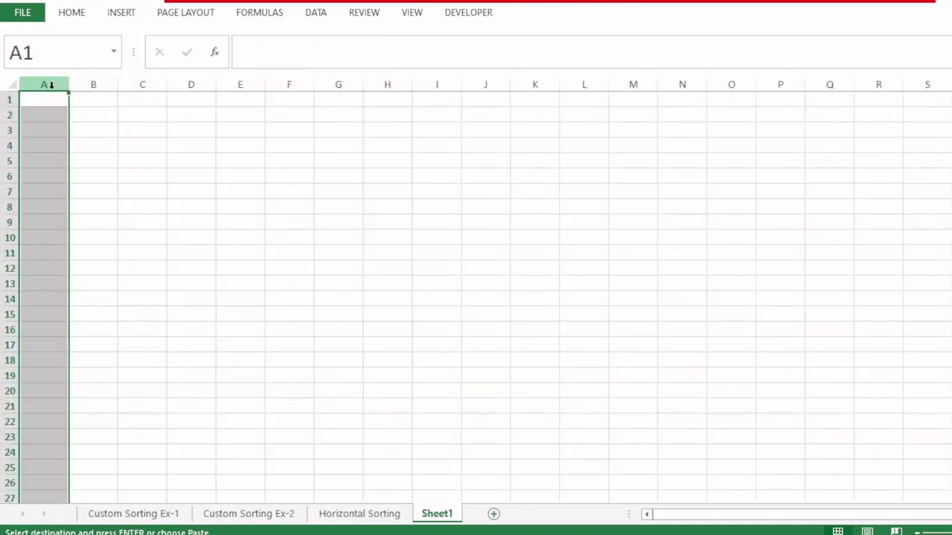
key("ctrl+v")
left_click(201, 164)
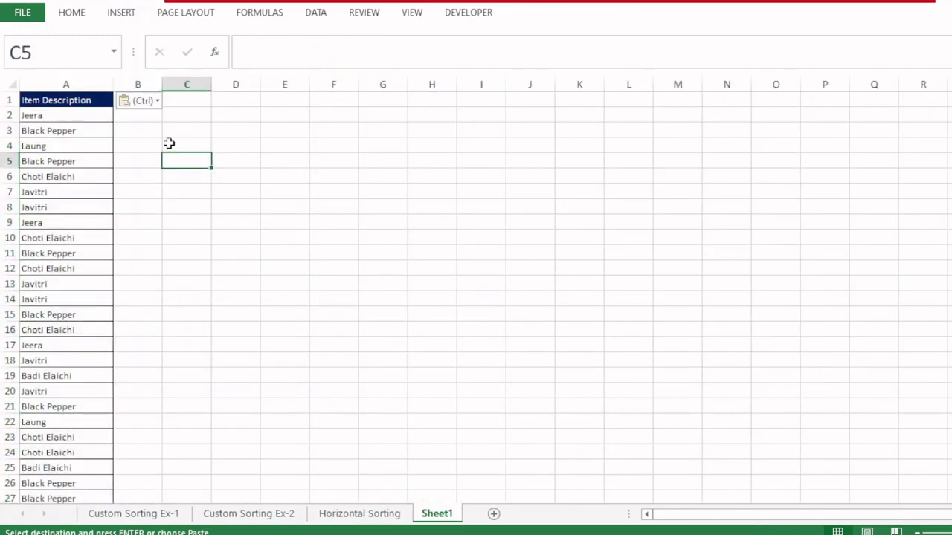
- Copy the whole Item Description list from A1 down and paste it transposed into row 2 starting at D2
left_click(65, 101)
key("ctrl")
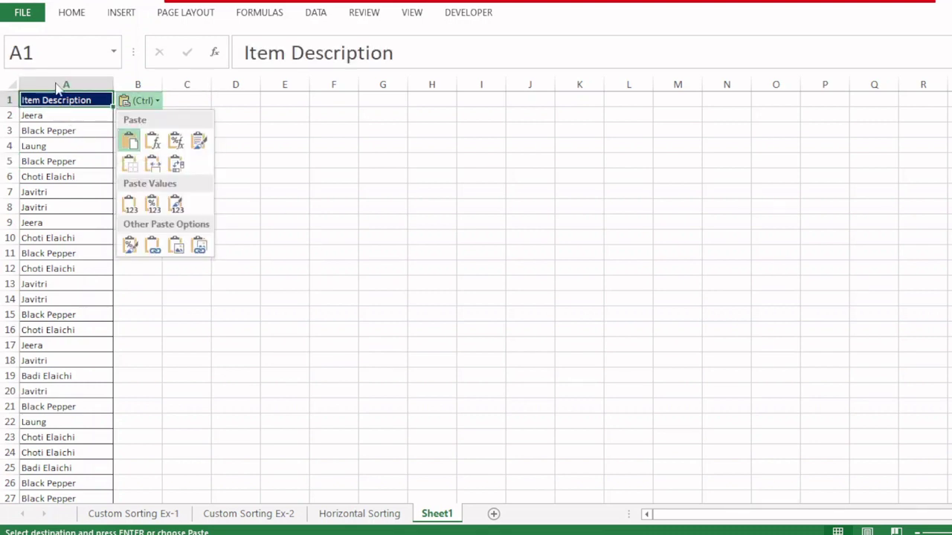
left_click(77, 100)
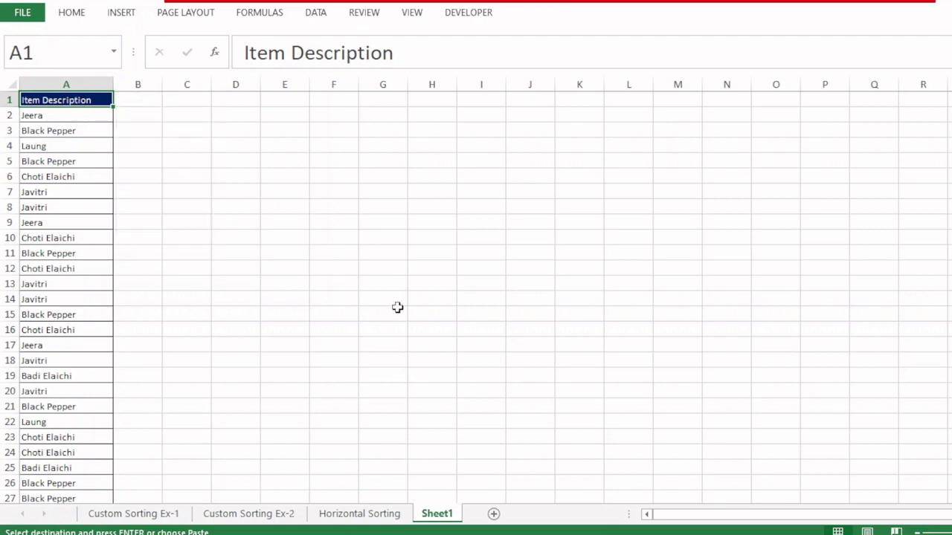
key("ctrl+shift+Down")
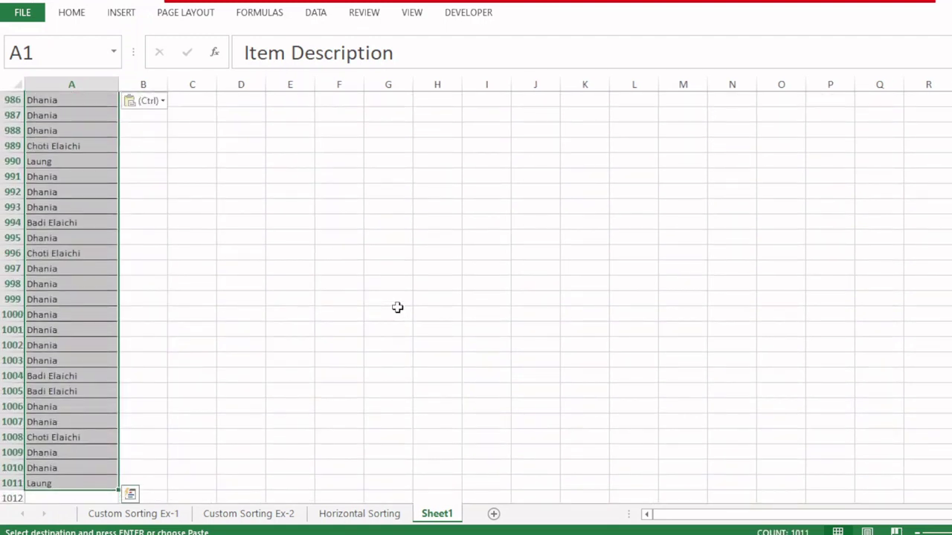
key("ctrl+c")
key("ctrl+Home")
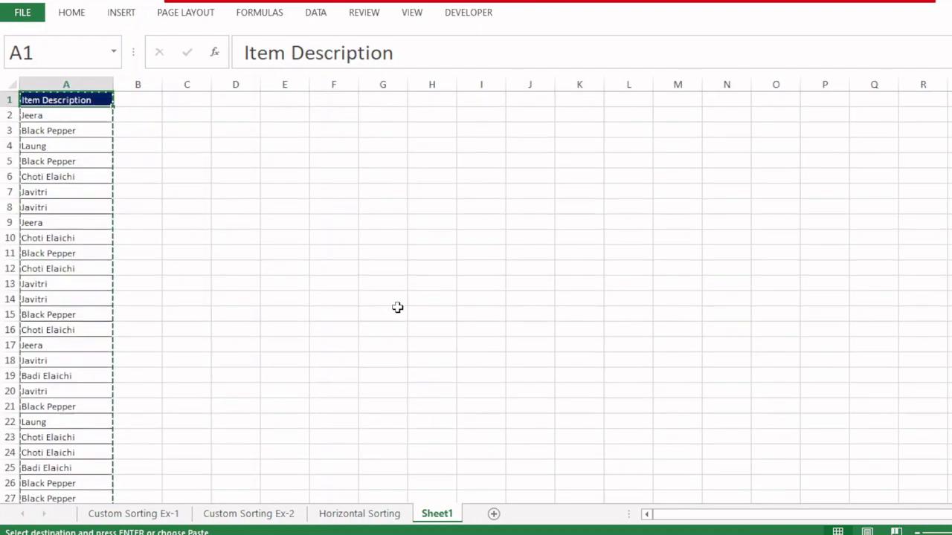
left_click(228, 113)
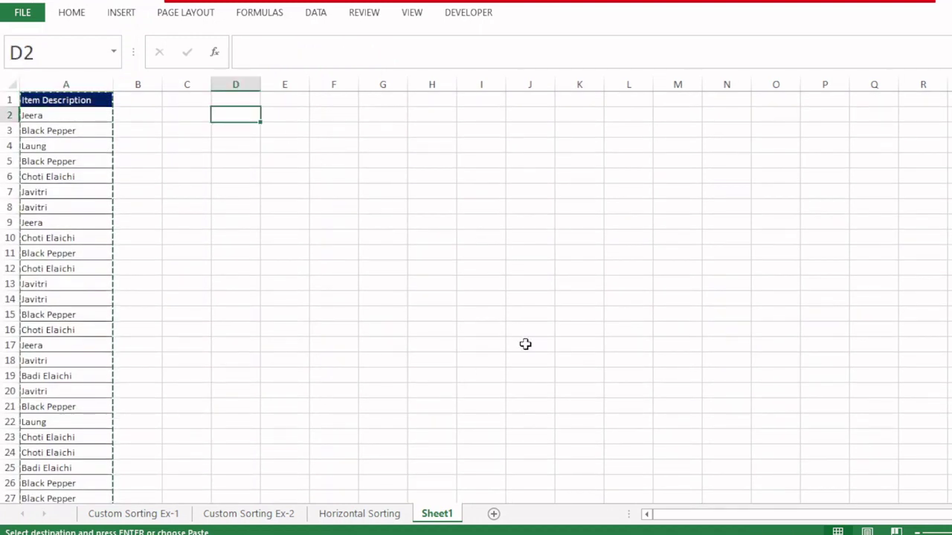
key("alt")
key("h")
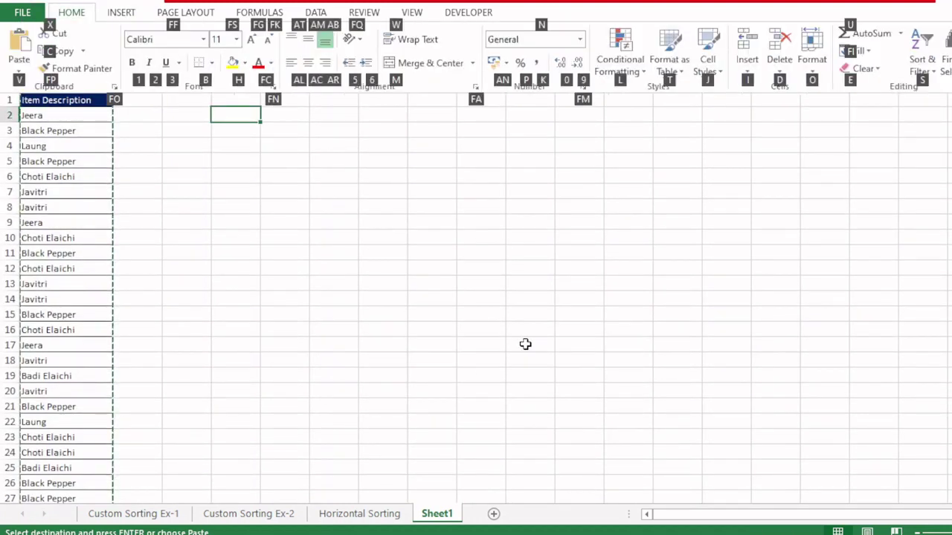
key("v")
key("t")
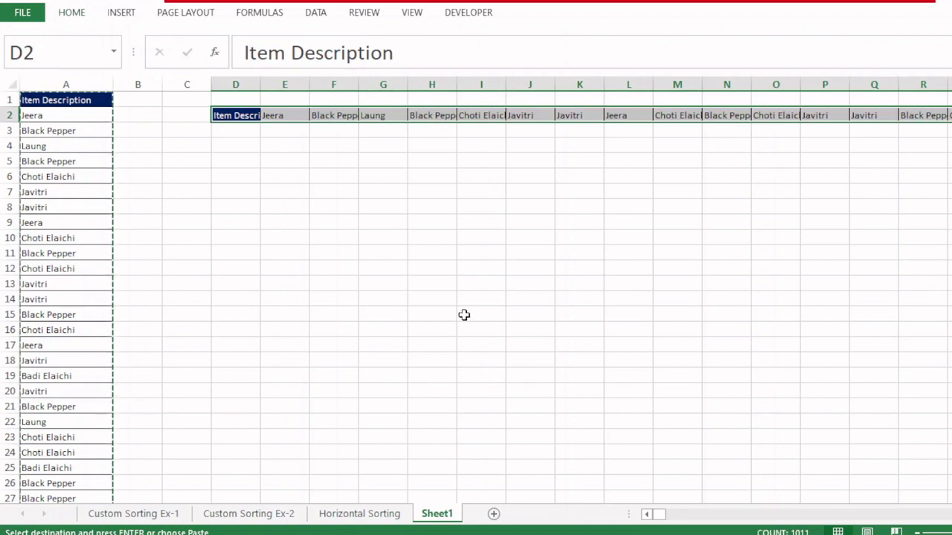
key("Escape")
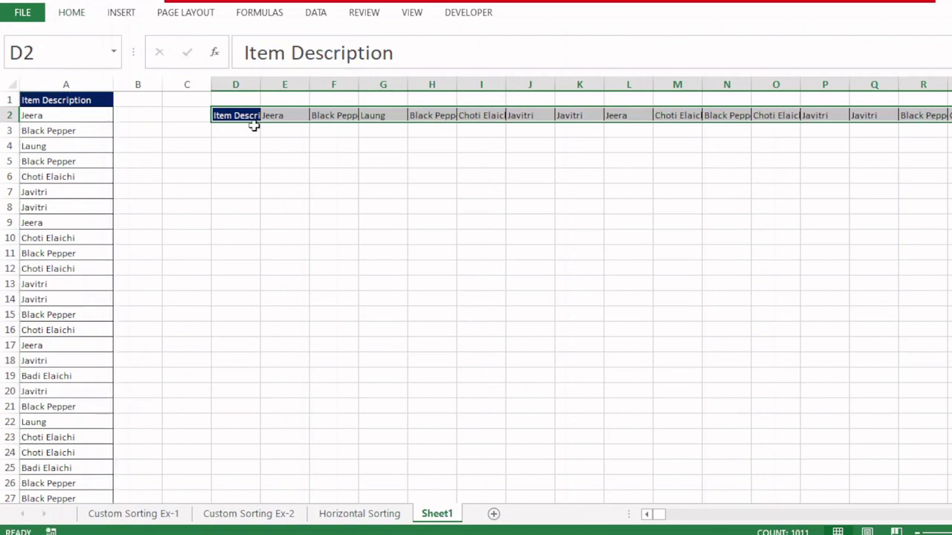
- Select the transposed item names in row 2 from E2 through the last filled cell, leaving out the header
left_click(277, 116)
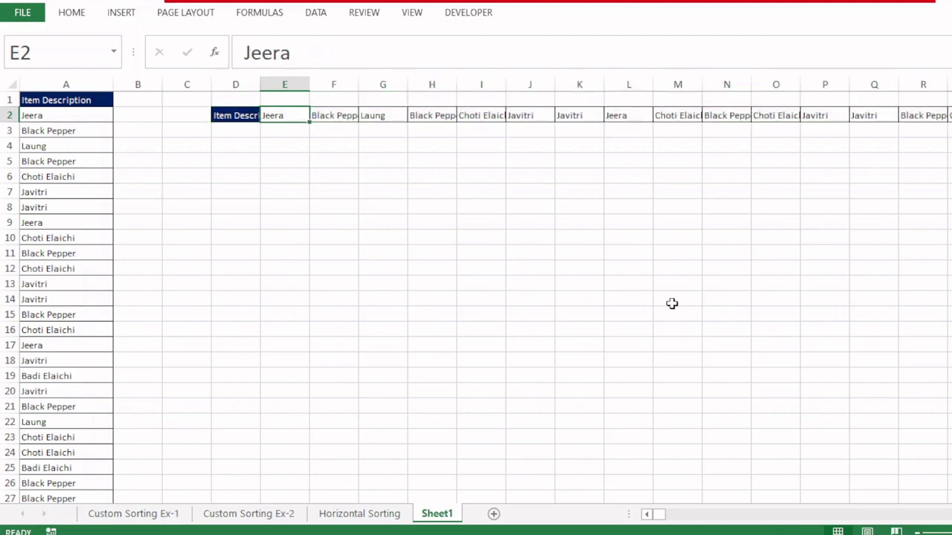
key("ctrl+shift+Right")
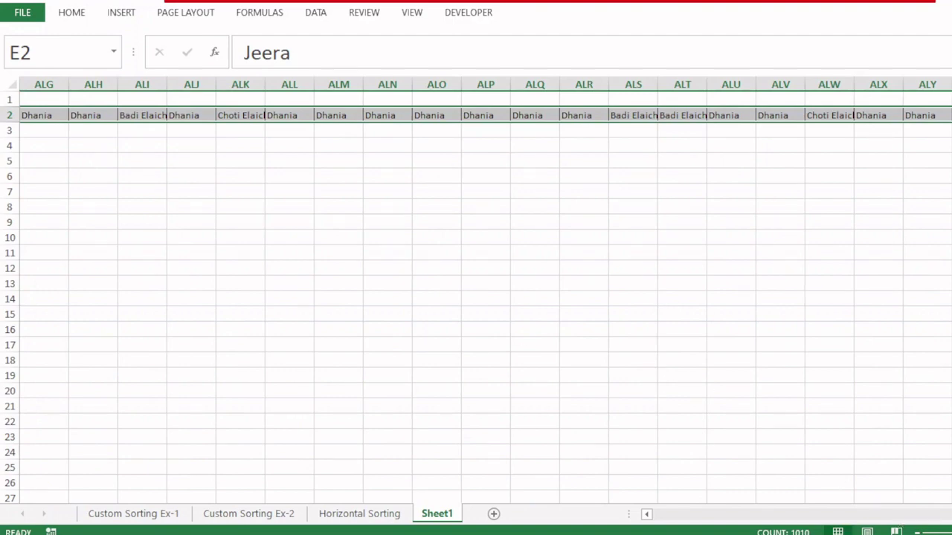
key("ctrl+BackSpace")
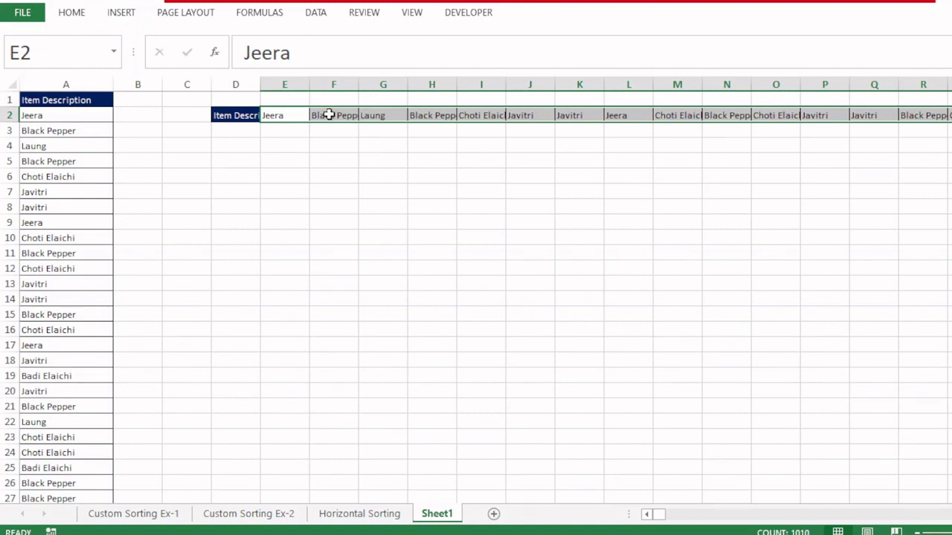
- Try to sort the selected row of items by Column F on values, A to Z
key("alt")
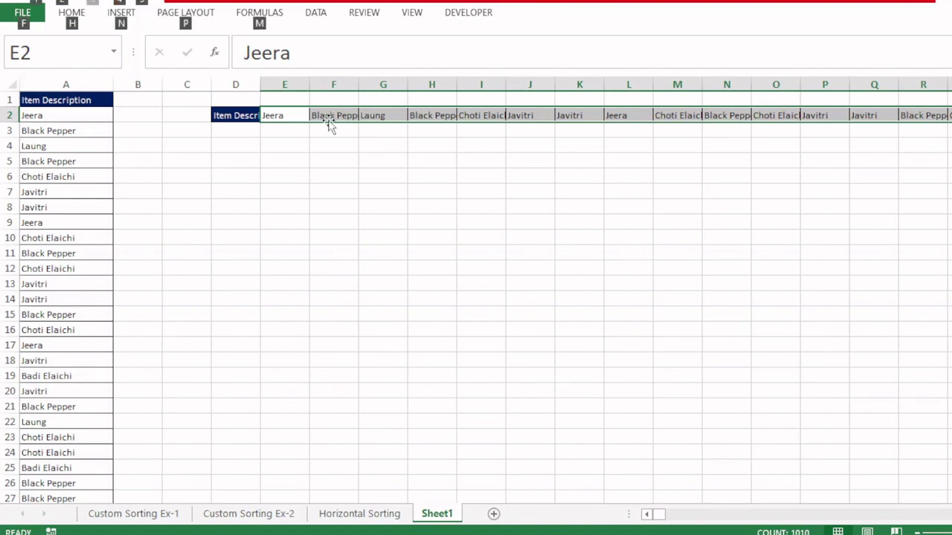
key("d")
key("s")
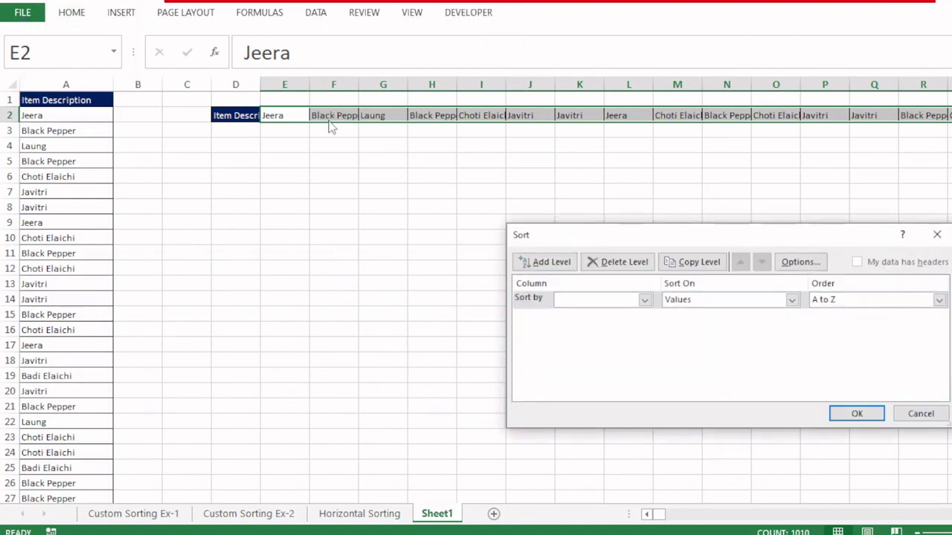
left_click(643, 300)
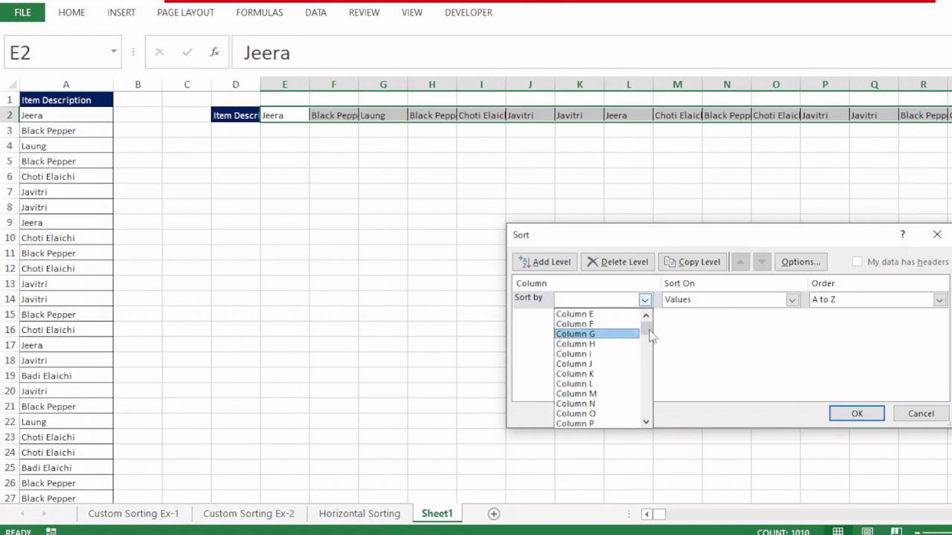
left_click(594, 325)
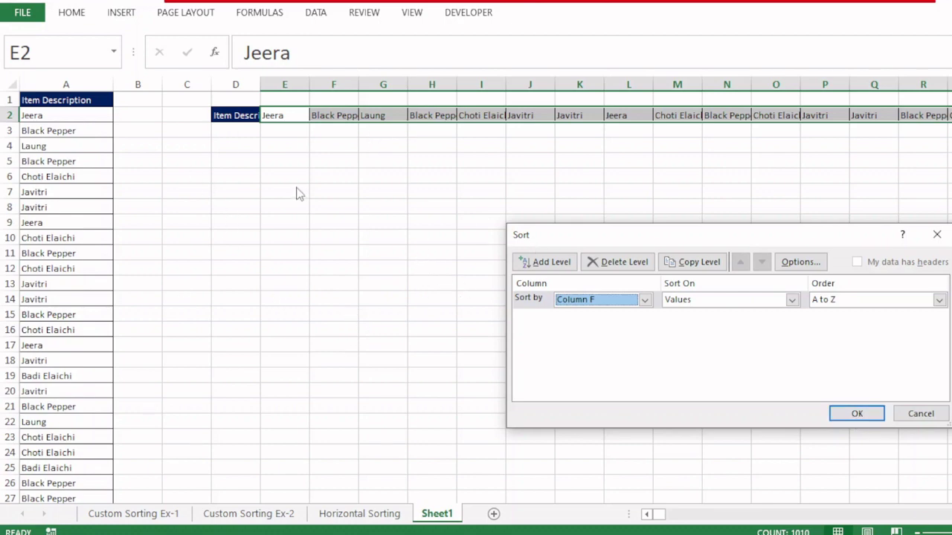
left_click(852, 416)
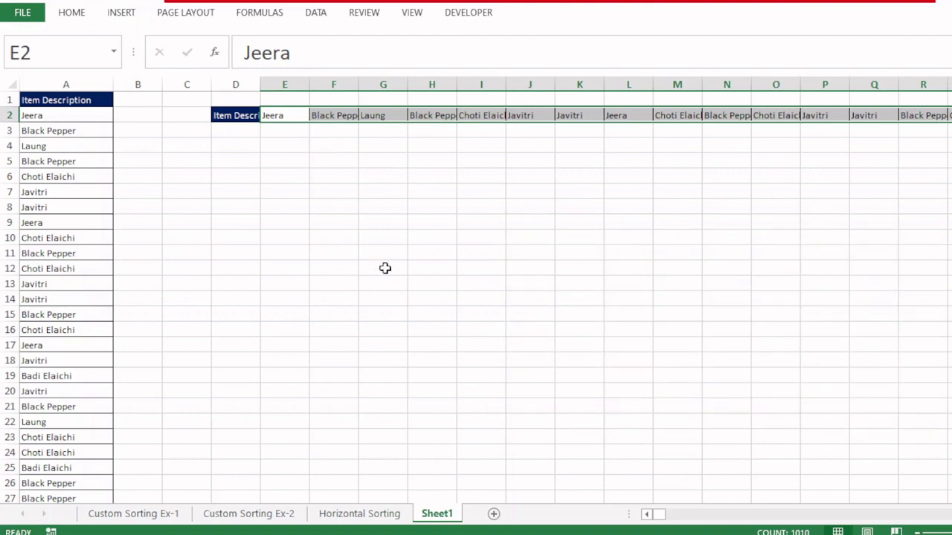
- Try to sort the selected row of items by Column I with the order Z to A
key("alt+a")
key("s")
key("s")
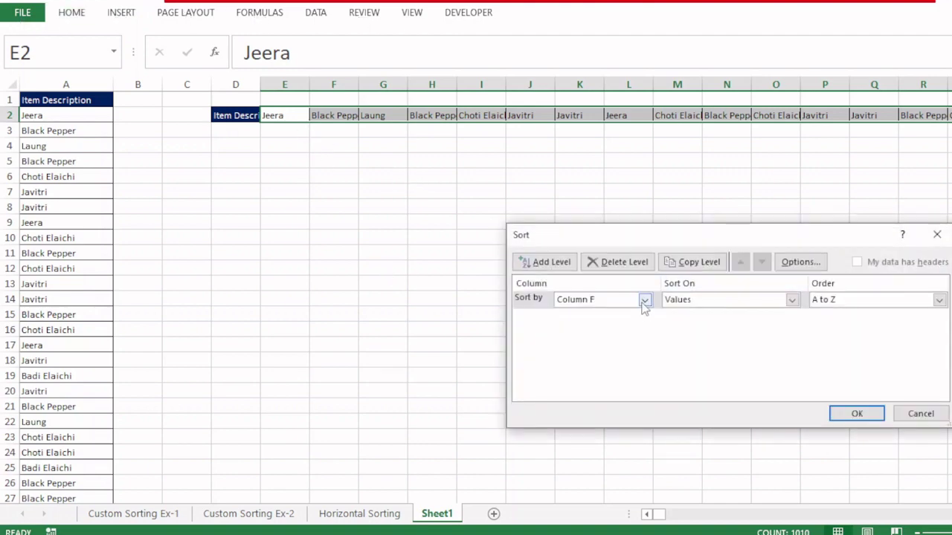
left_click(645, 300)
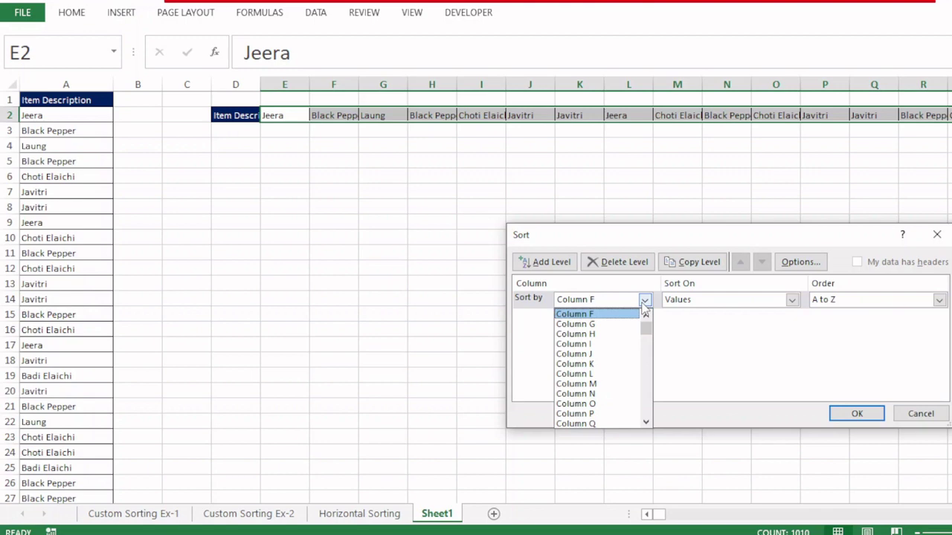
left_click(595, 344)
left_click(847, 302)
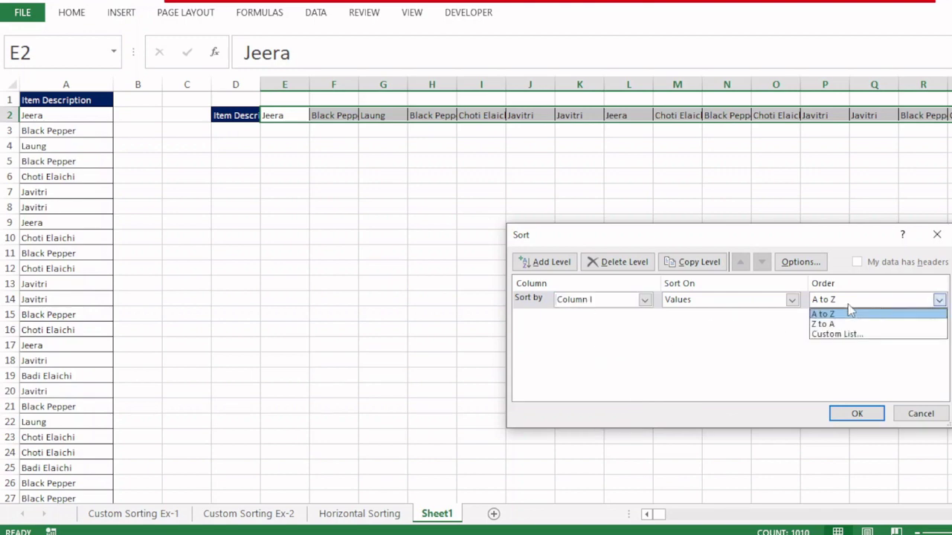
left_click(825, 325)
left_click(852, 413)
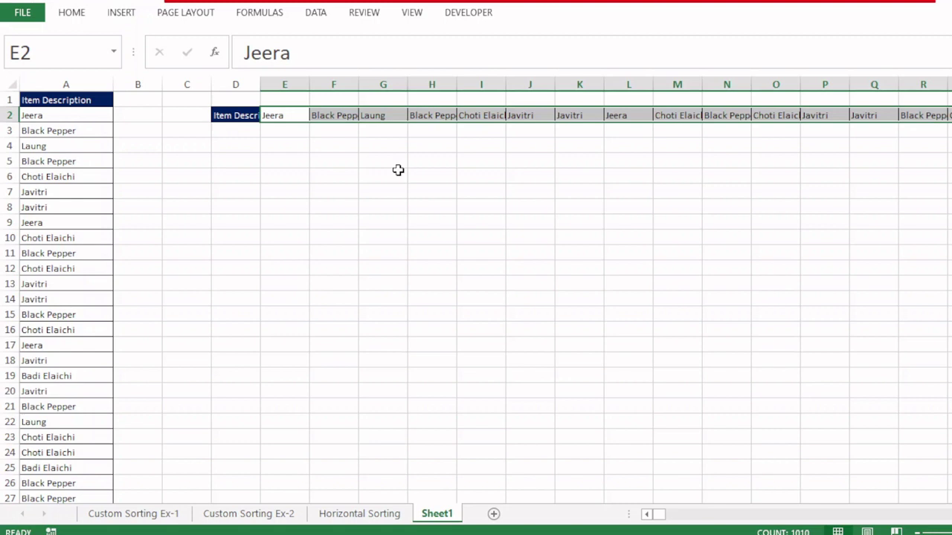
- Change the sort orientation to left to right and sort the selected items by Row 2, Z to A
key("alt")
key("a")
key("s")
key("s")
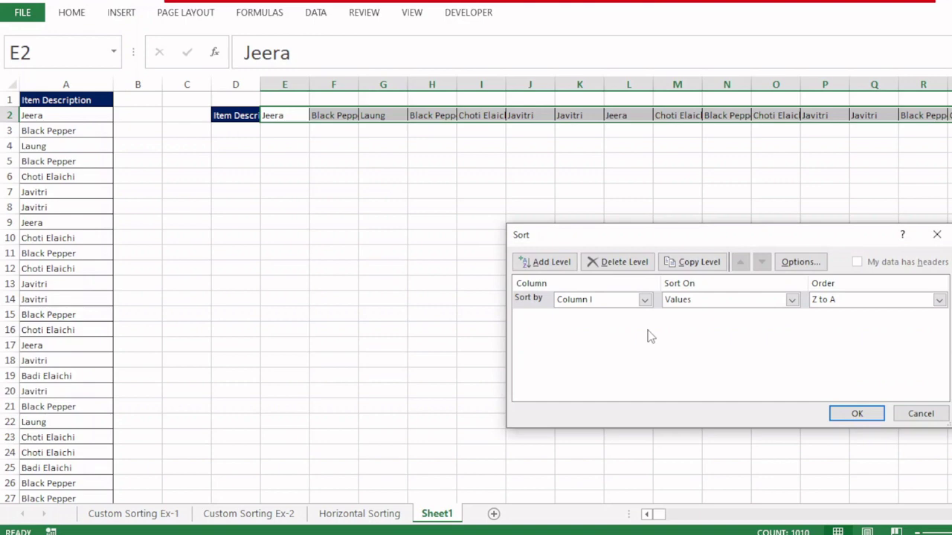
left_click(791, 267)
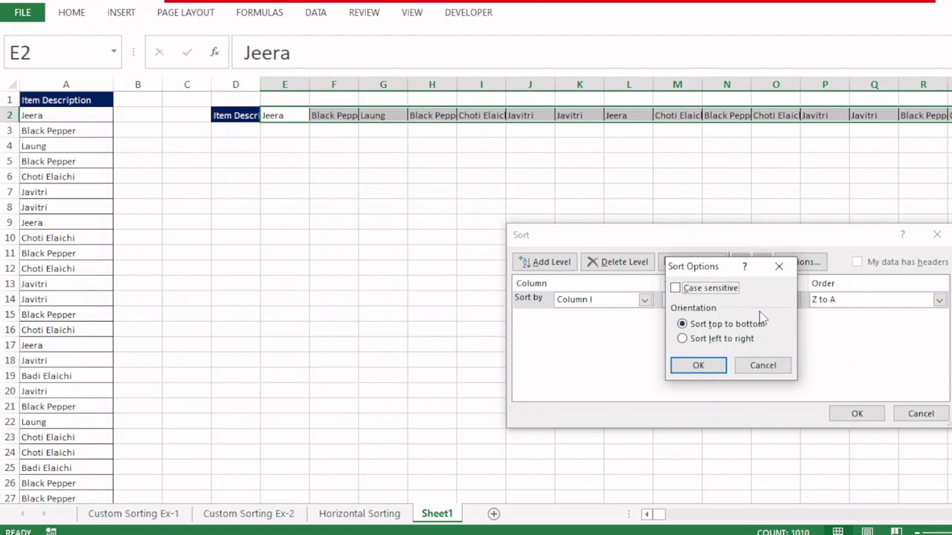
left_click(682, 339)
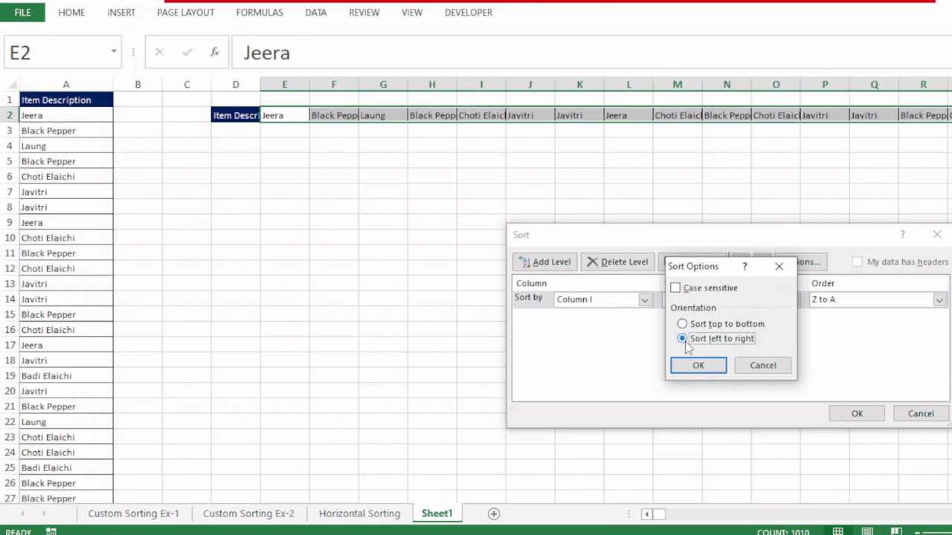
left_click(695, 366)
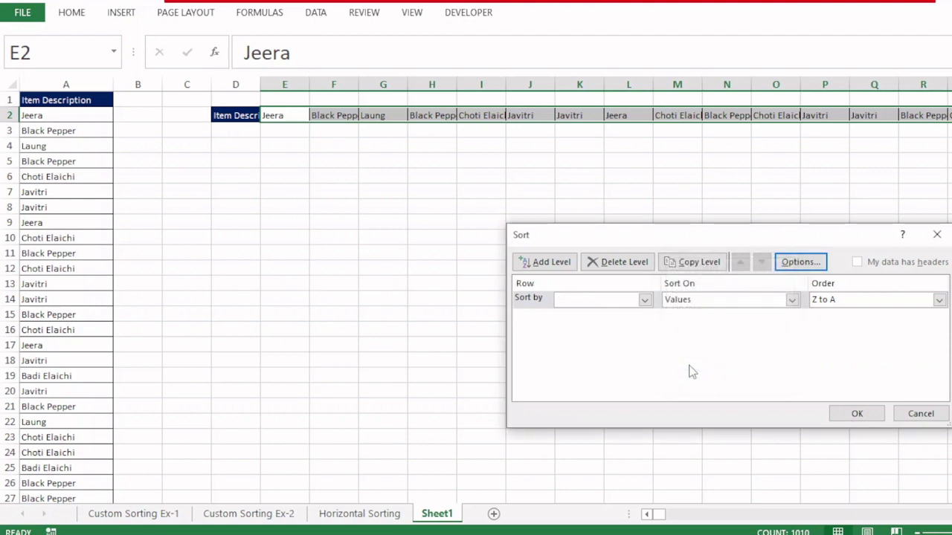
left_click(632, 302)
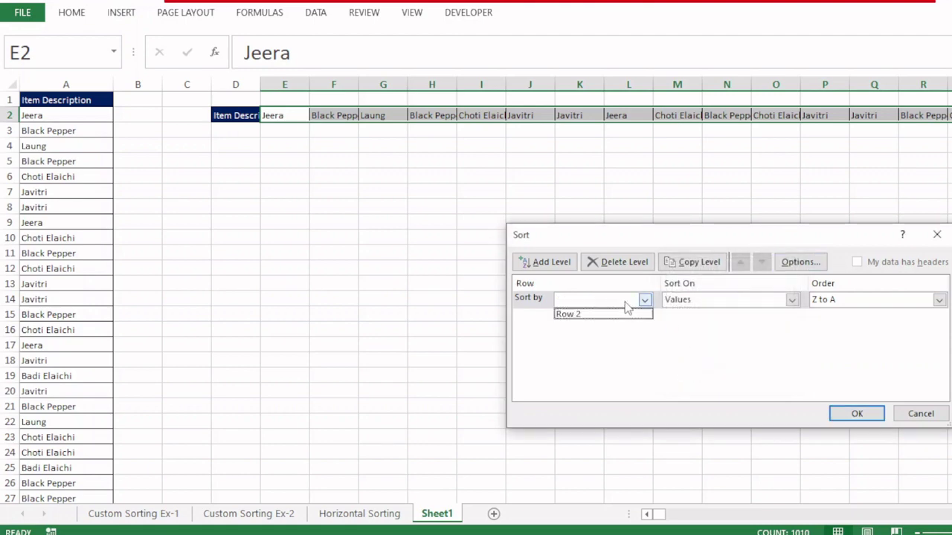
left_click(591, 318)
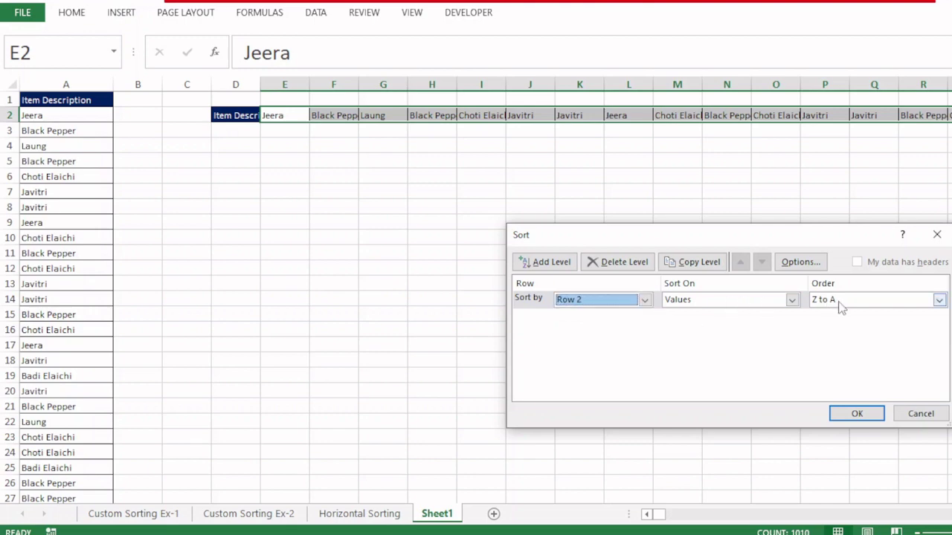
left_click(853, 416)
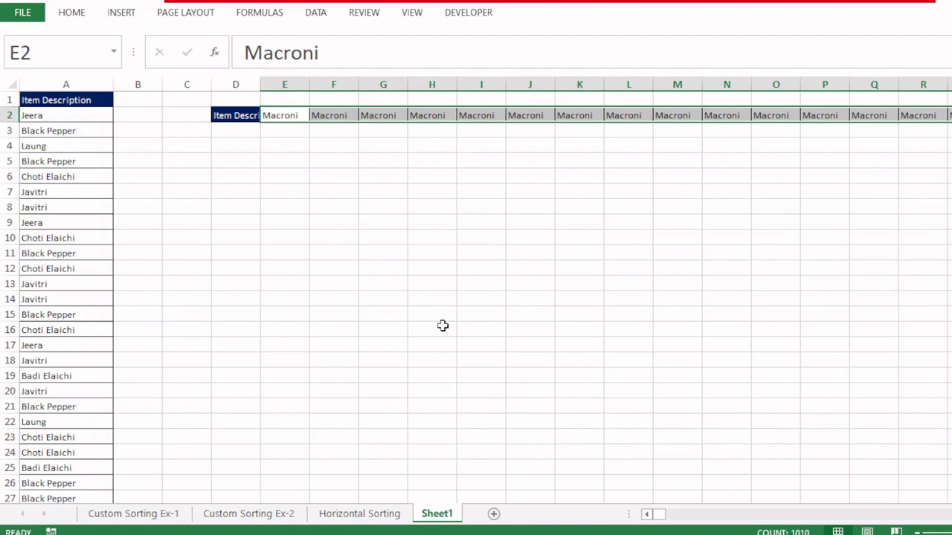
- Re-sort the selected items across Row 2 in A to Z order
key("alt+h")
key("s")
key("u")
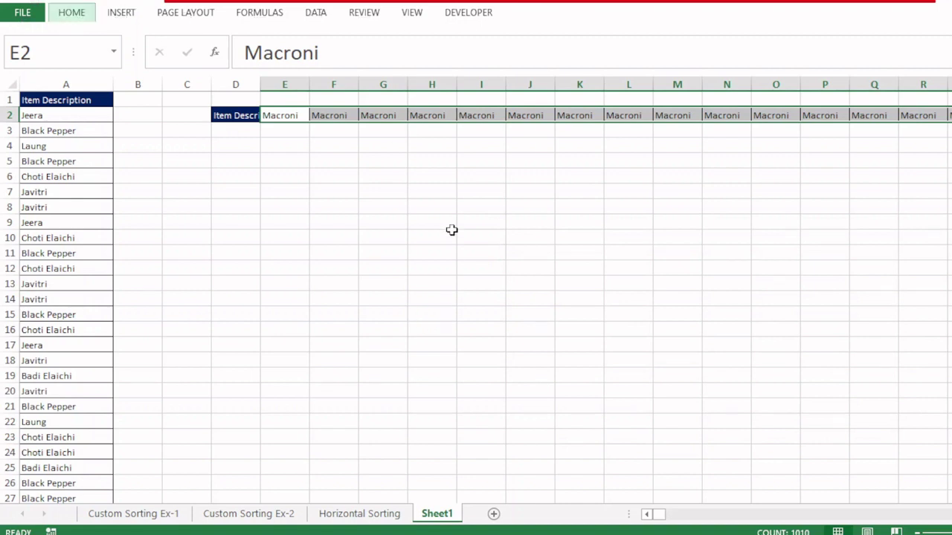
left_click(851, 300)
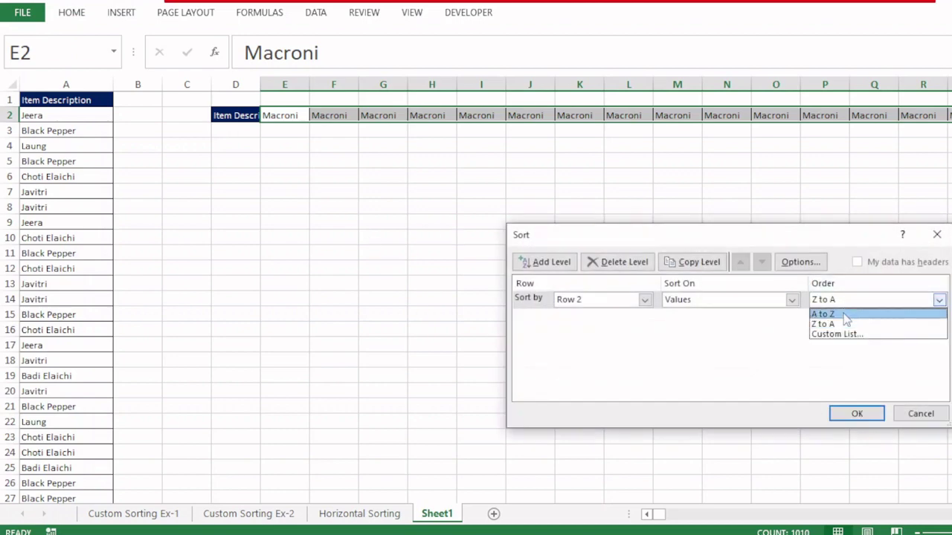
left_click(845, 314)
left_click(854, 412)
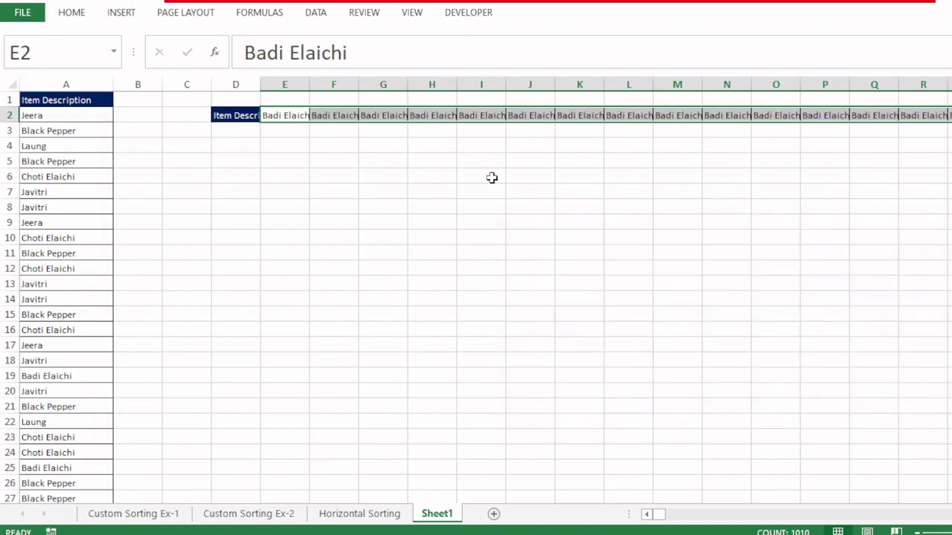
- Undo the last sort of the item row and insert a blank row above the headers on the Horizontal Sorting sheet
key("ctrl+z")
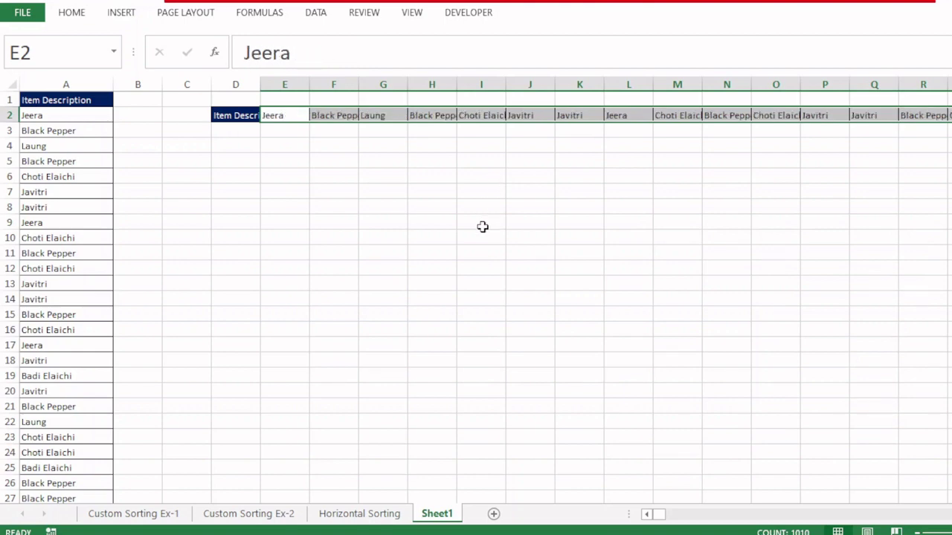
left_click(360, 513)
left_click(197, 165)
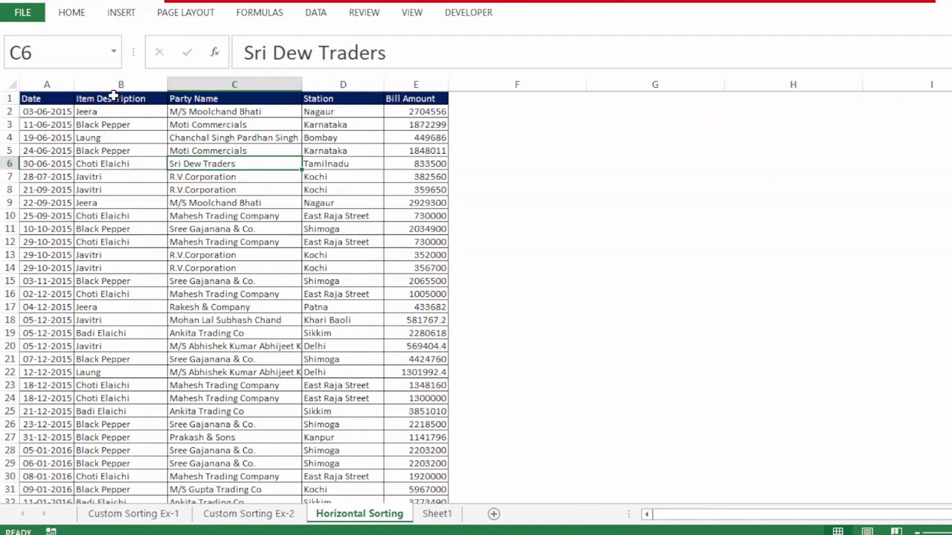
left_click(9, 98)
key("ctrl+shift+plus")
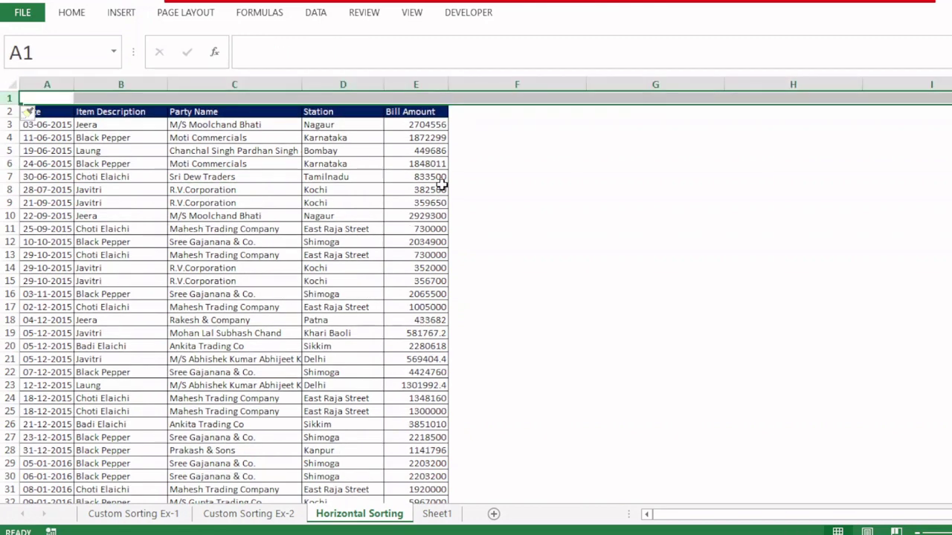
- Number the columns in the blank row 1: 1 above Station, 2 above Party Name and 3 above Item Description
left_click(340, 98)
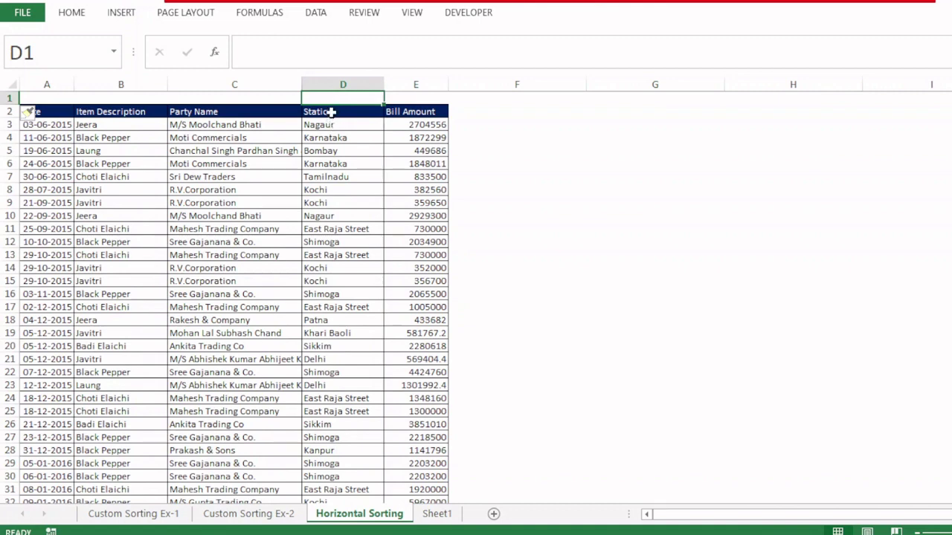
type("1")
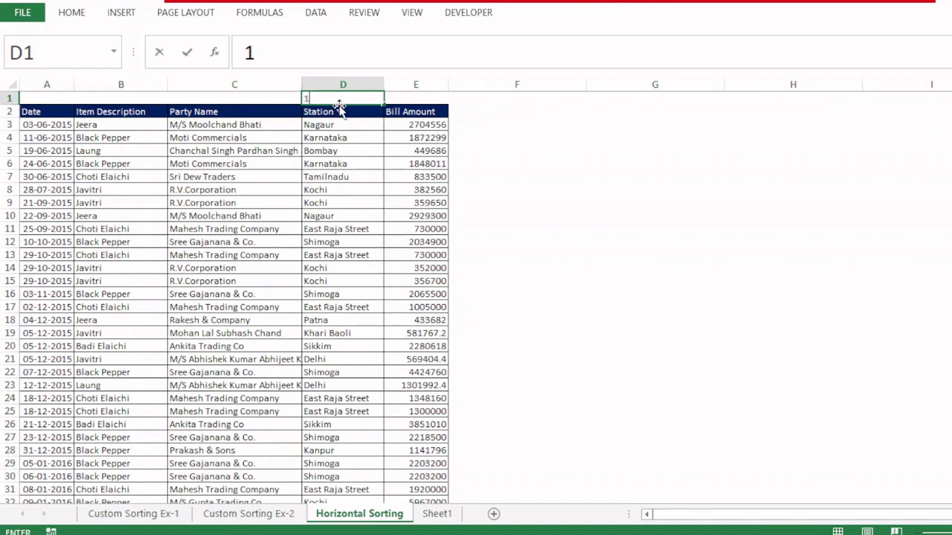
key("Return")
key("Left")
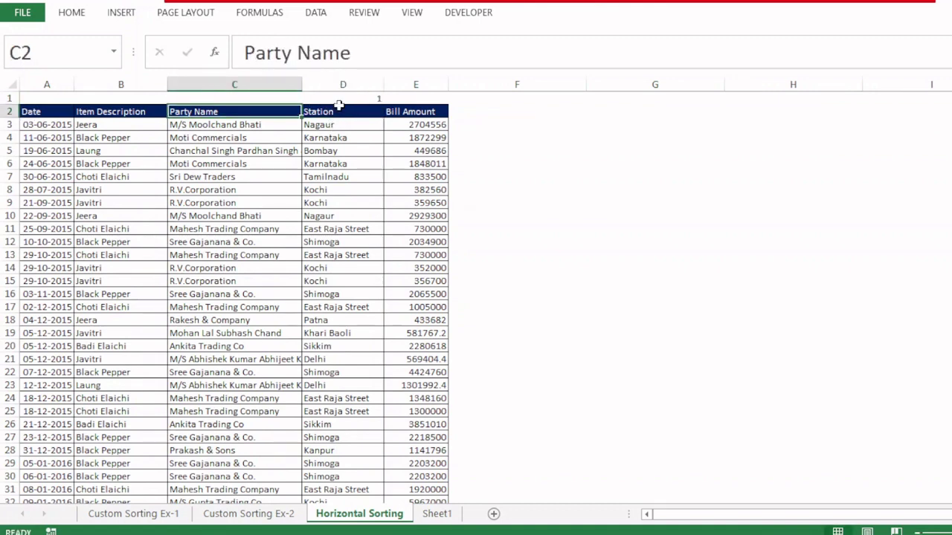
key("Up")
type("2")
key("Return")
key("Up")
key("Left")
type("3")
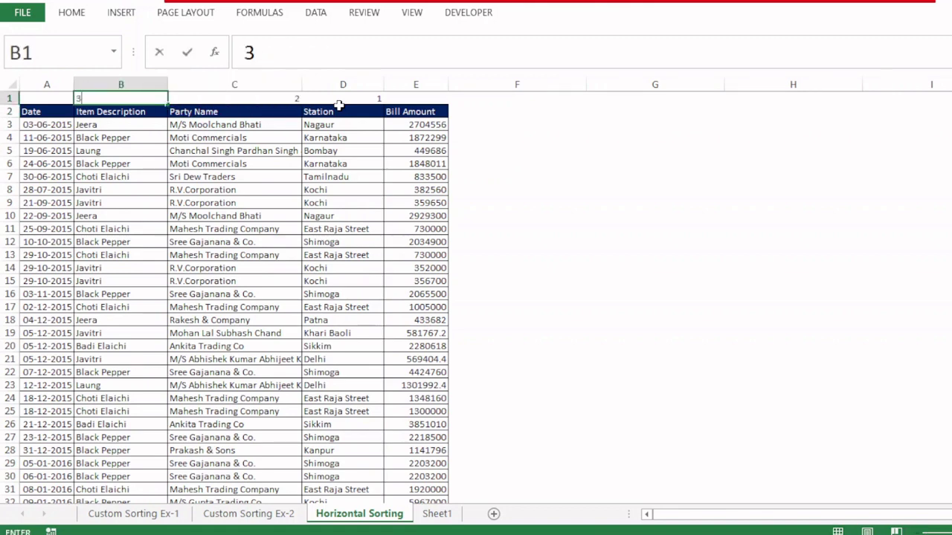
key("Left")
- Enter 4 above the Date header and 5 above the Bill Amount header in row 1
type("4")
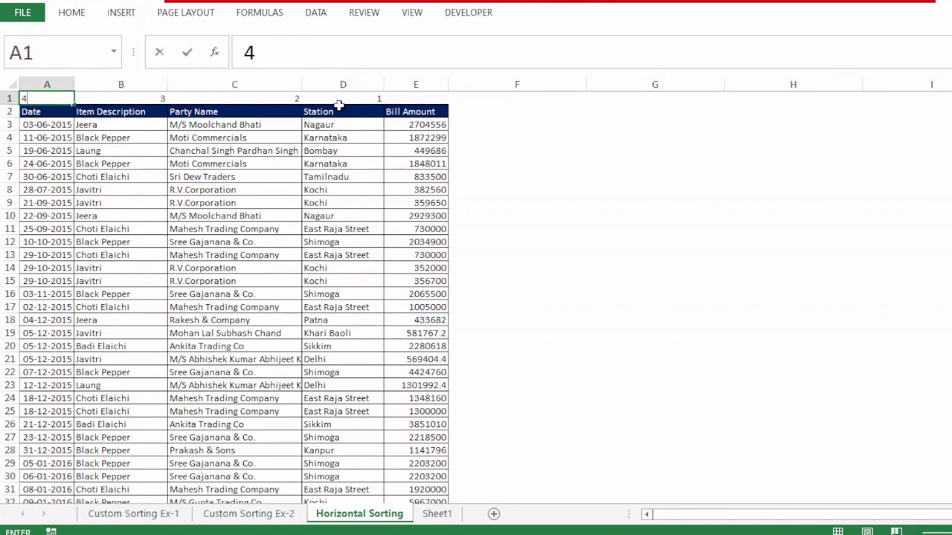
key("Return")
key("Up")
key("Right")
key("Right")
key("Right")
key("Right")
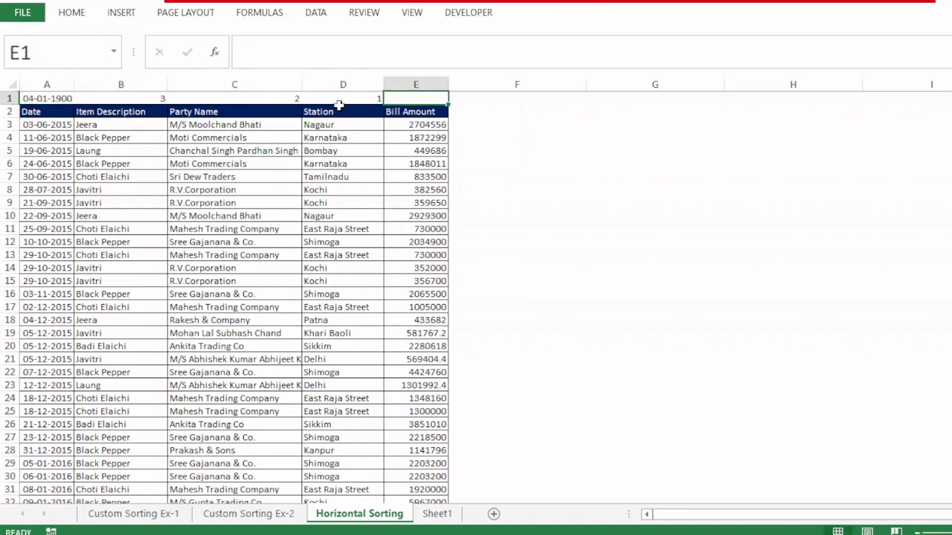
type("5")
key("Return")
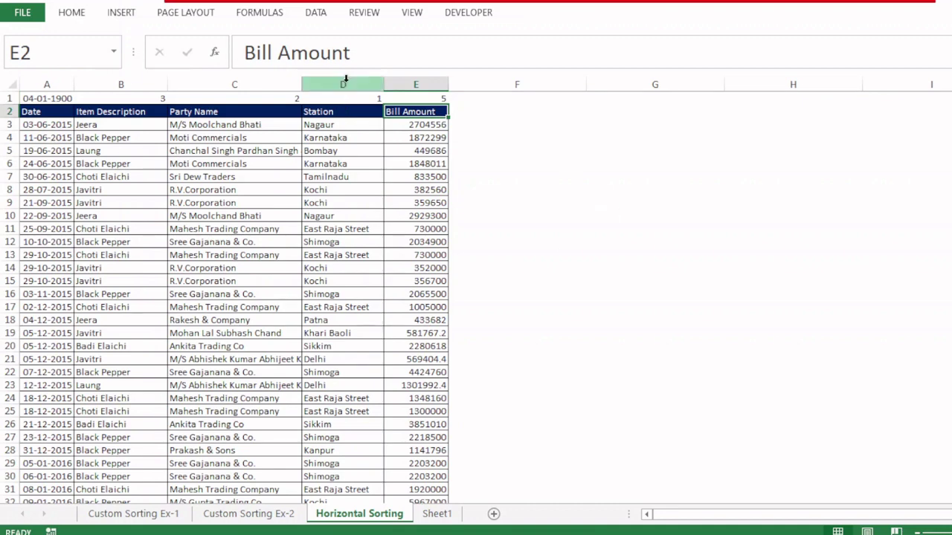
- Try moving the Station column in front of the Date column by cutting it and inserting the cut cells
left_click(345, 80)
key("ctrl+x")
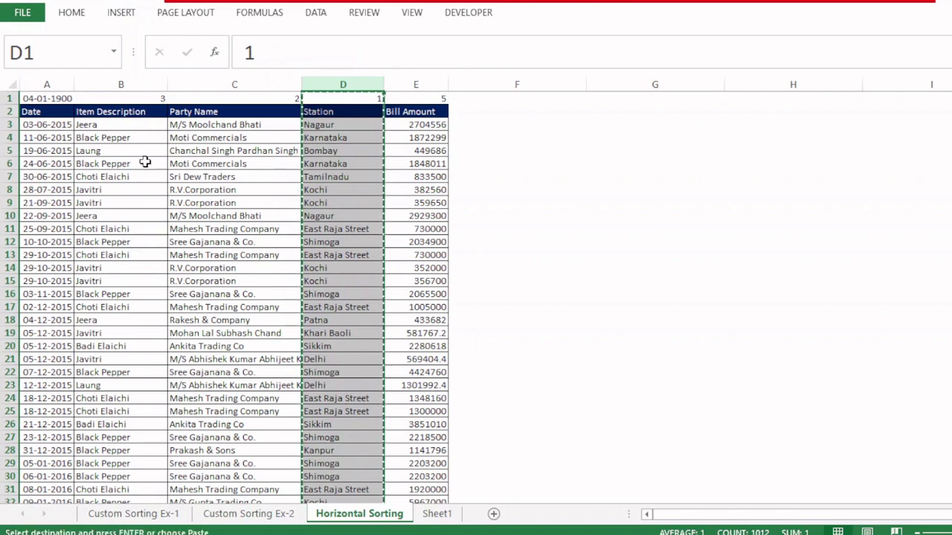
left_click(55, 80)
right_click(62, 146)
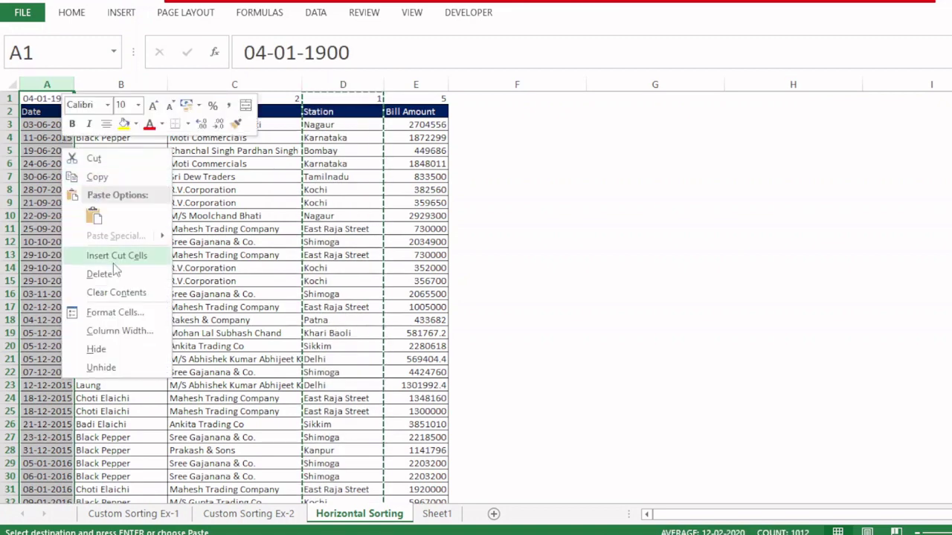
left_click(113, 256)
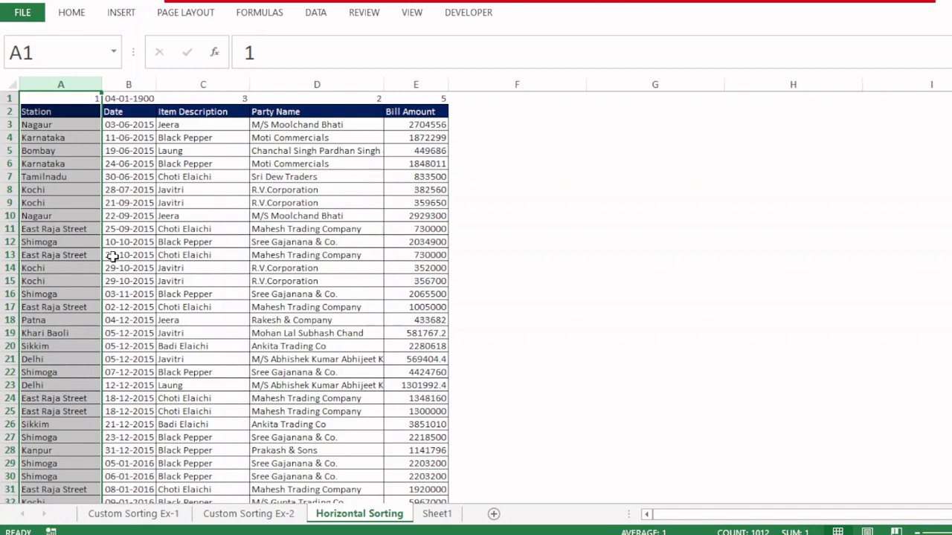
- Undo the Station column move and the order numbers entered above Bill Amount and Date
key("ctrl+z")
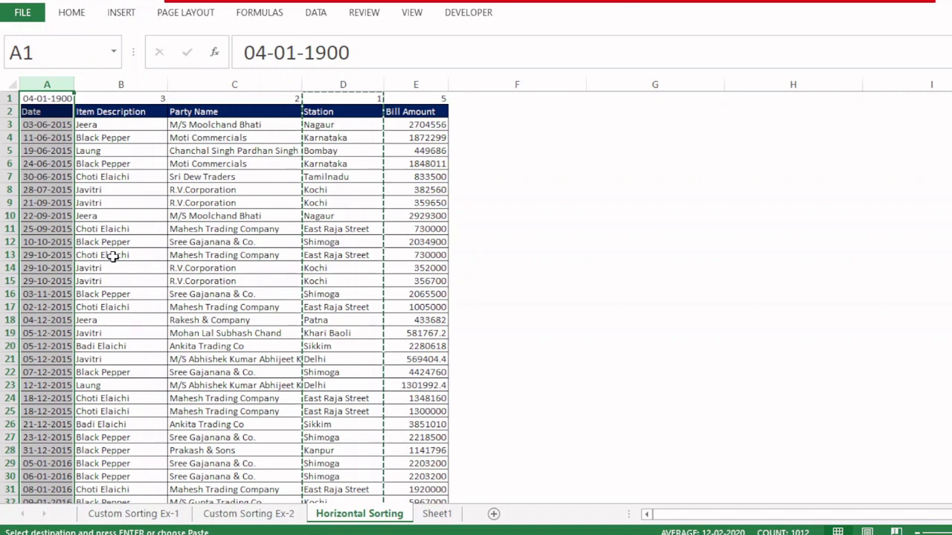
key("ctrl+z")
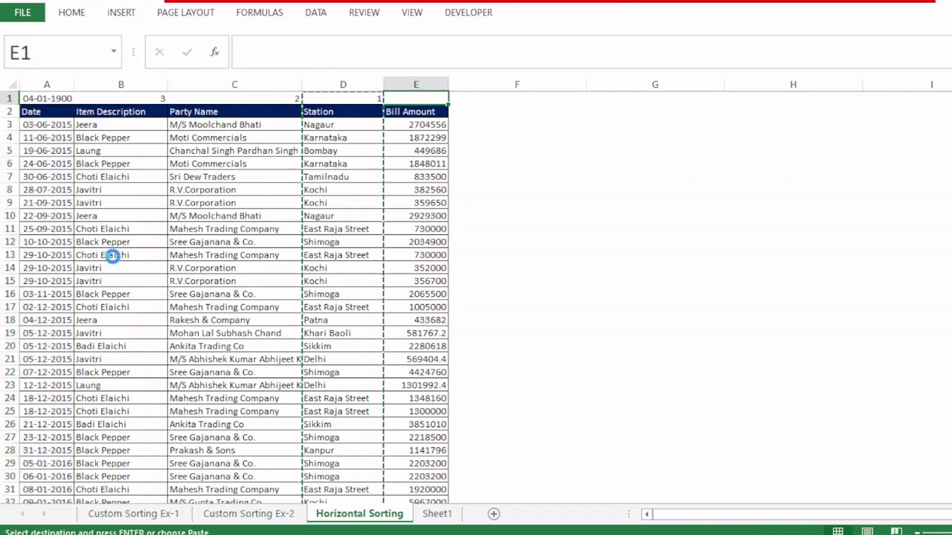
key("ctrl+z")
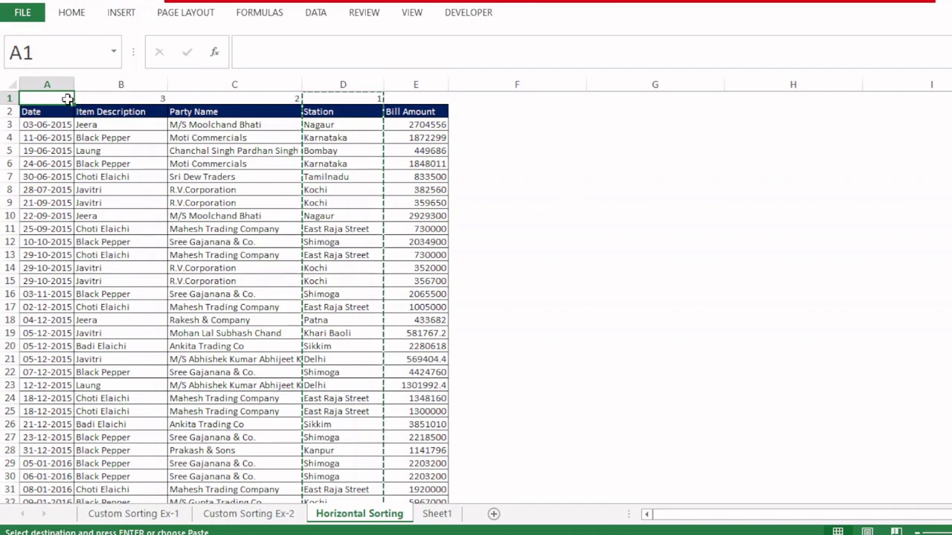
key("Escape")
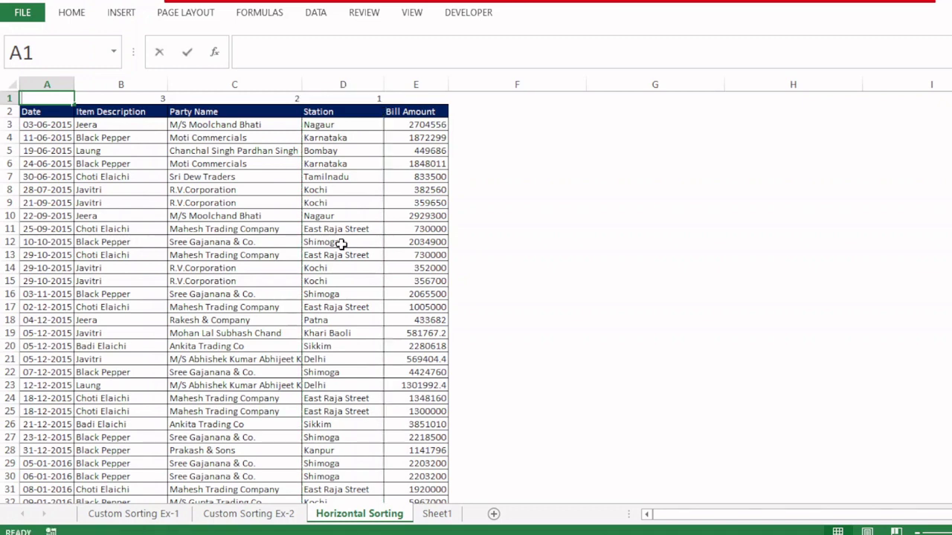
- Enter 5 above the Date header and 4 above the Bill Amount header in row 1
type("4")
key("BackSpace")
type("5")
key("Tab")
key("Tab")
key("Tab")
key("Tab")
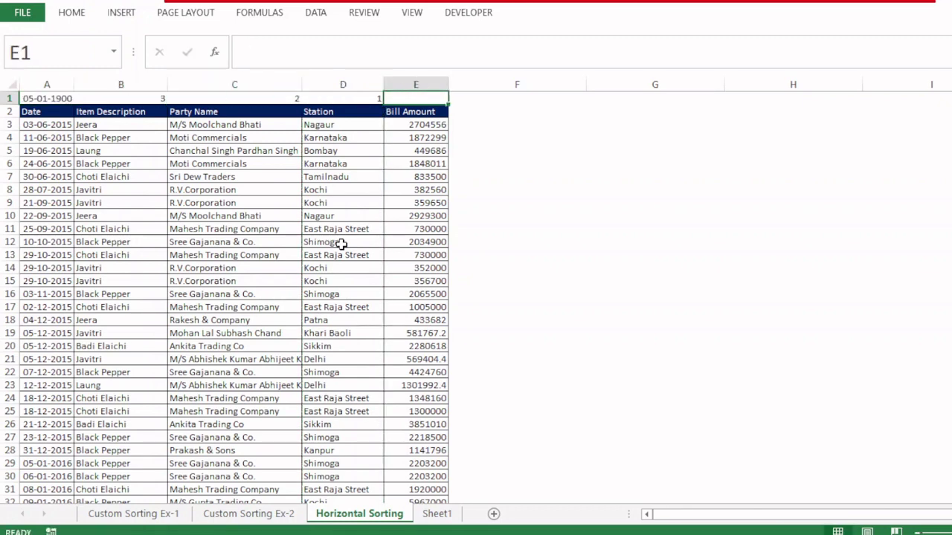
type("4")
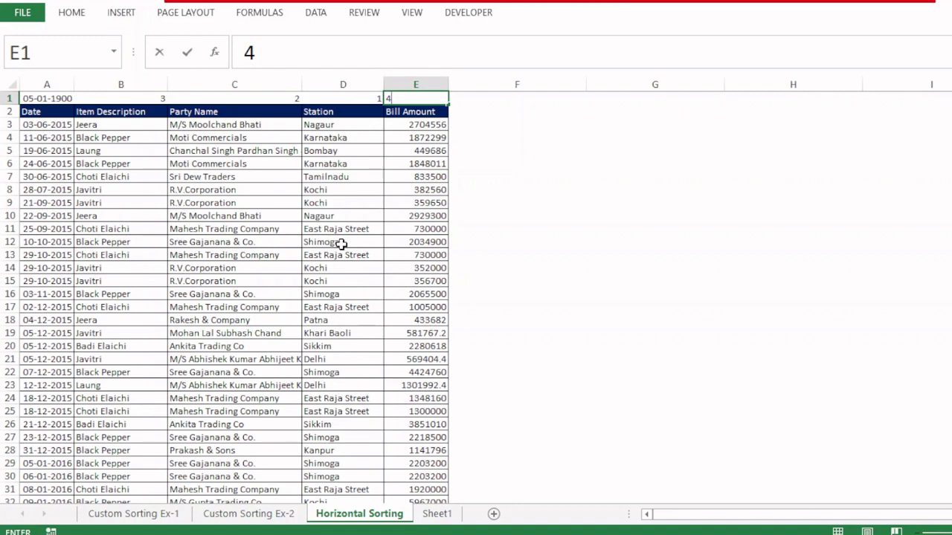
left_click(45, 98)
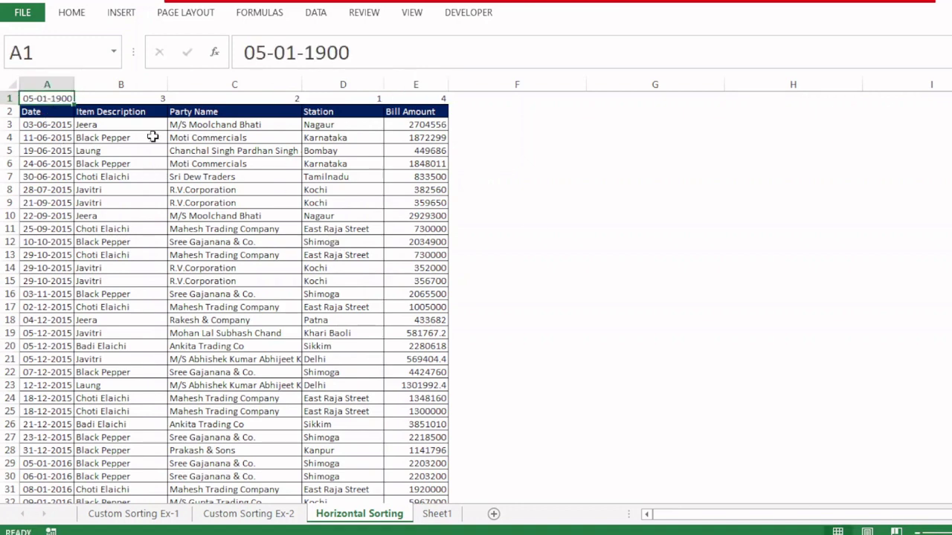
- Copy the number format of cell B1 to cell A1 with Format Painter
left_click(127, 96)
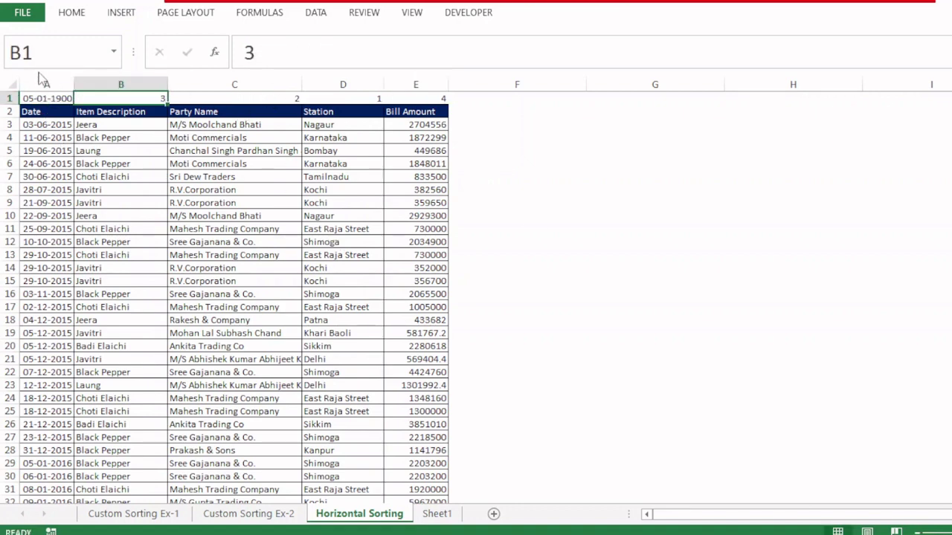
left_click(72, 12)
left_click(74, 68)
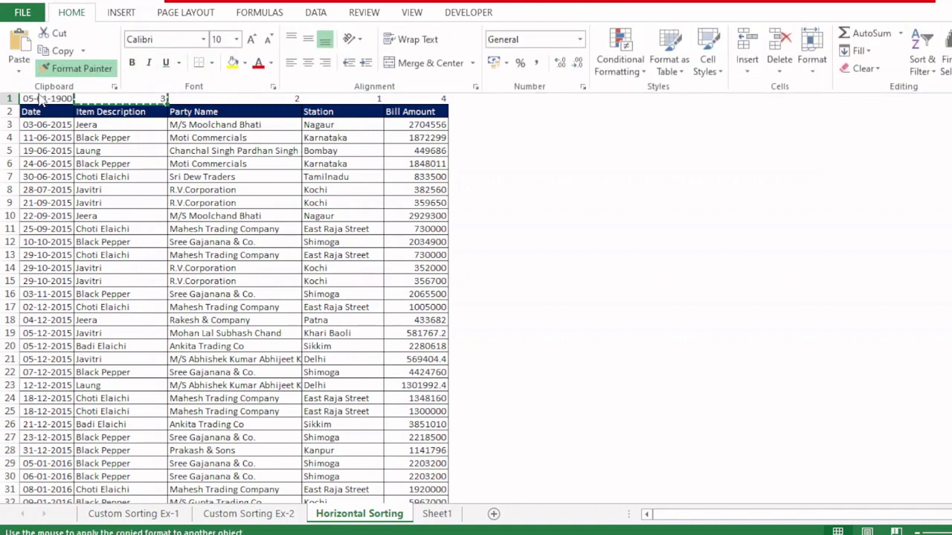
left_click(43, 99)
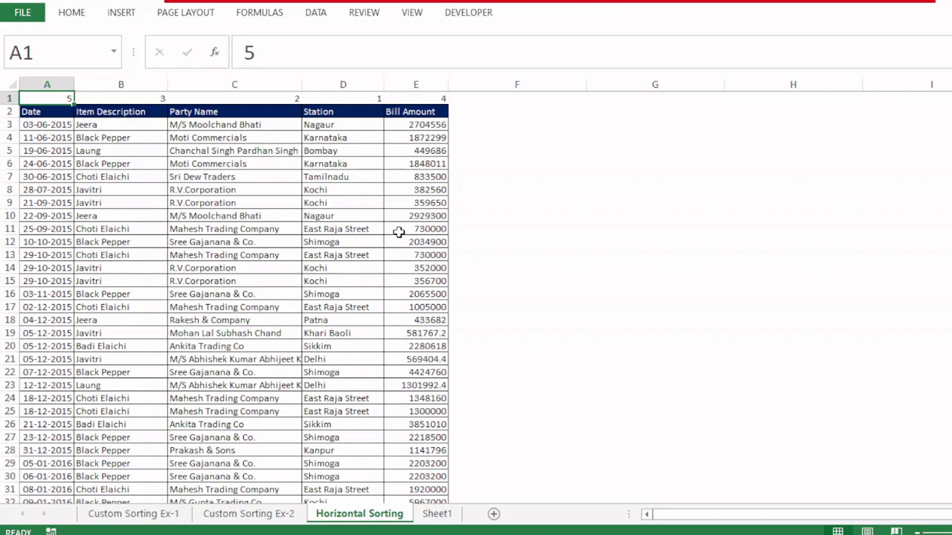
- Select the whole table from A1 through column E down to its last row, including the order numbers
key("shift+Right")
key("shift+Right")
key("shift+Right")
key("shift+Right")
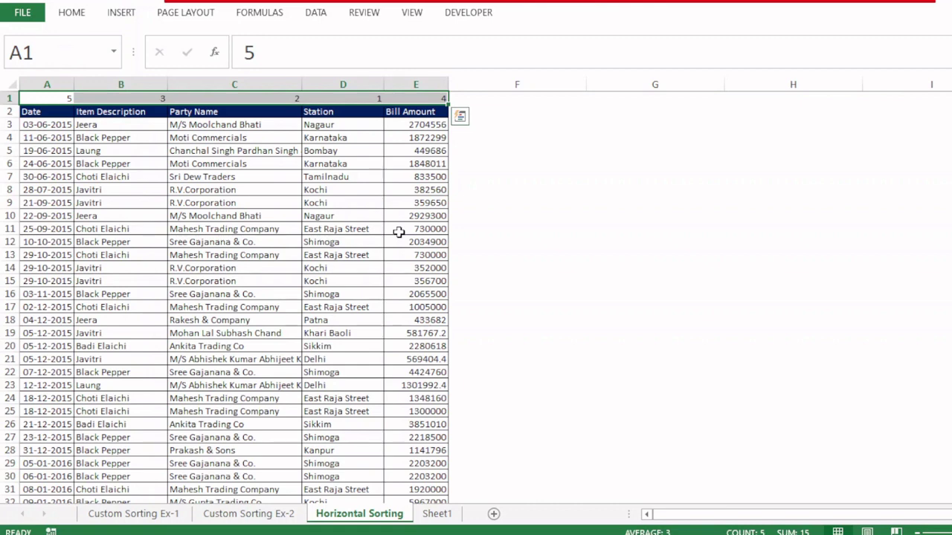
key("ctrl+shift+Down")
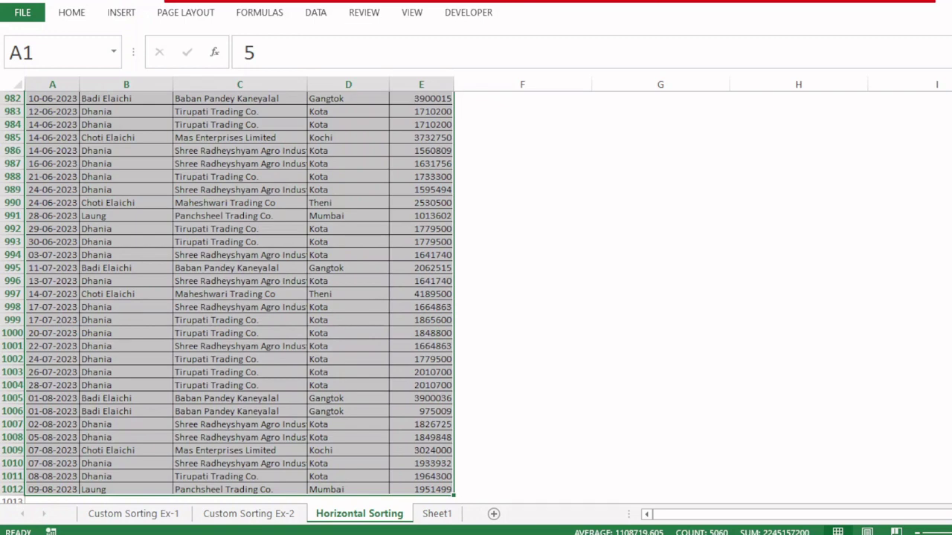
scroll(238, 298, "up", 20)
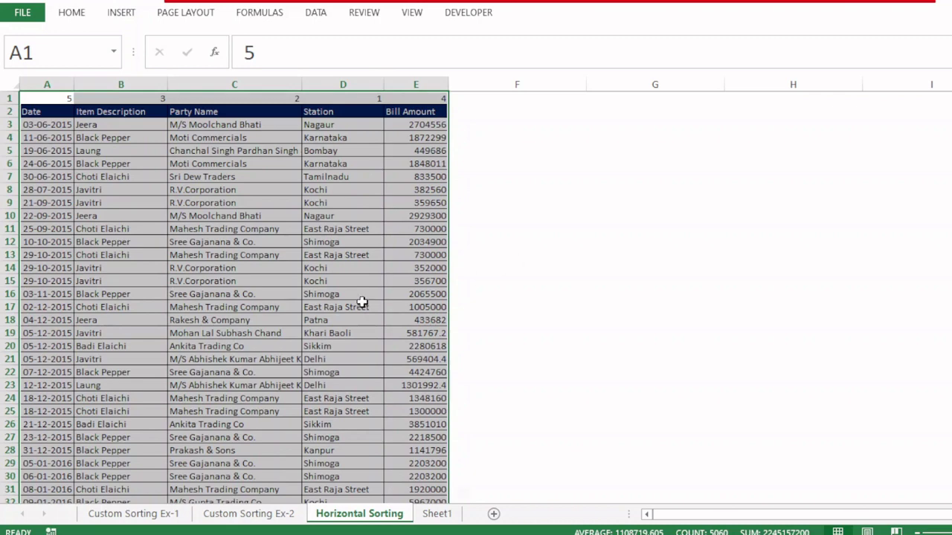
key("alt+a")
key("s")
key("s")
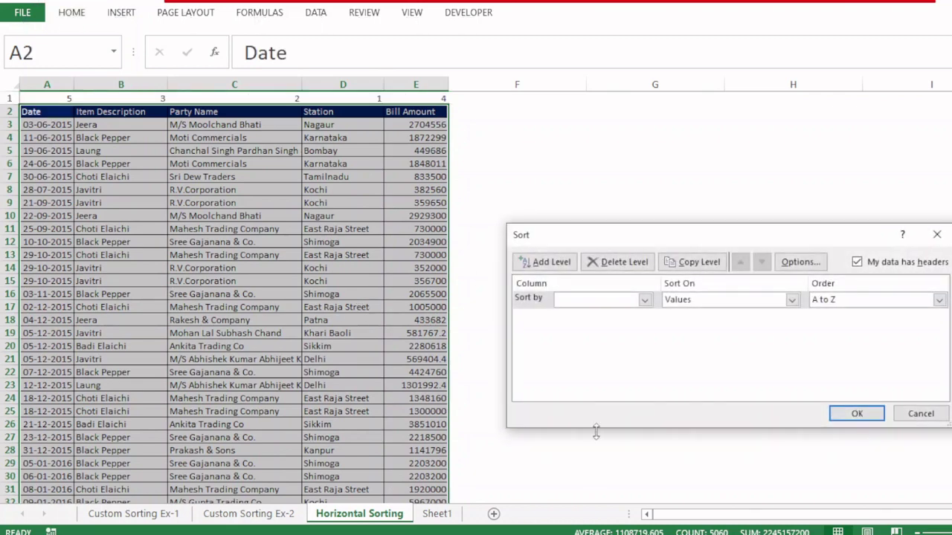
left_click(606, 301)
left_click(524, 332)
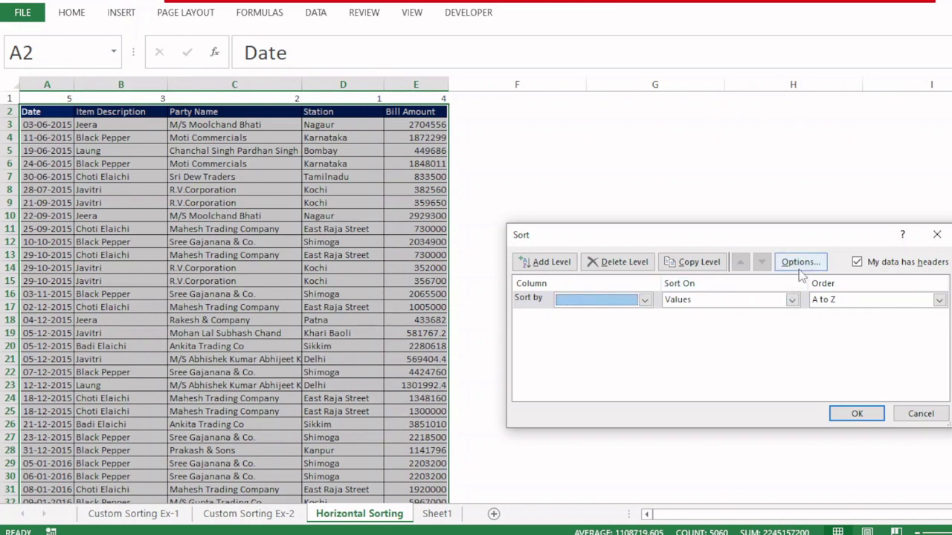
left_click(920, 413)
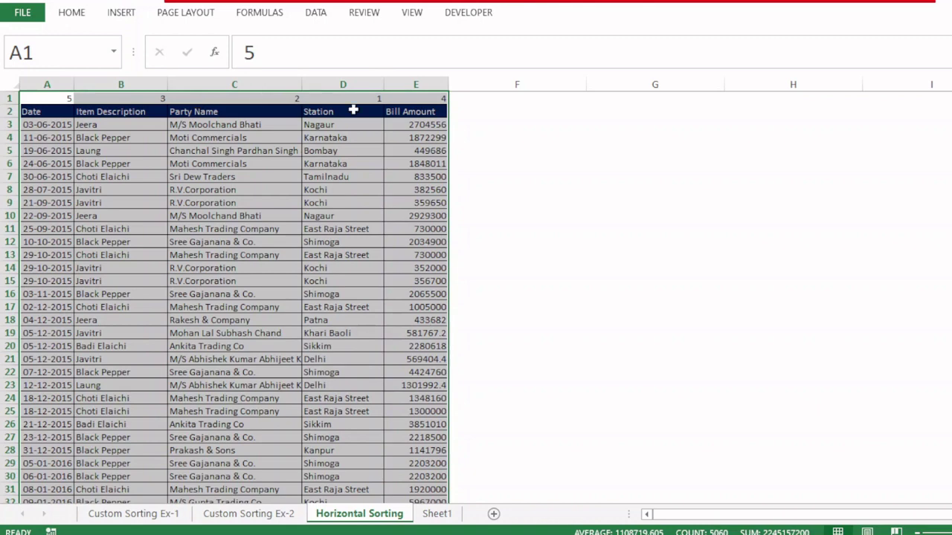
left_click(165, 514)
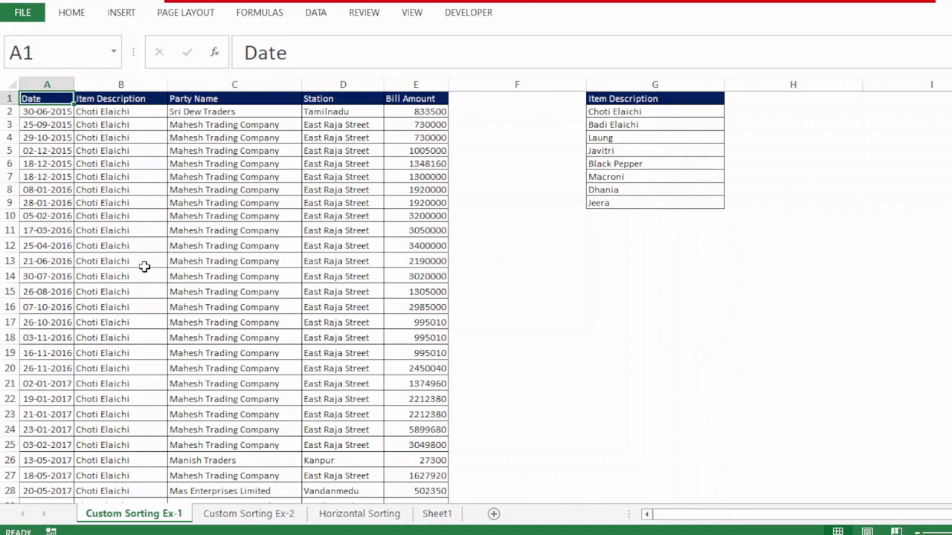
left_click(438, 515)
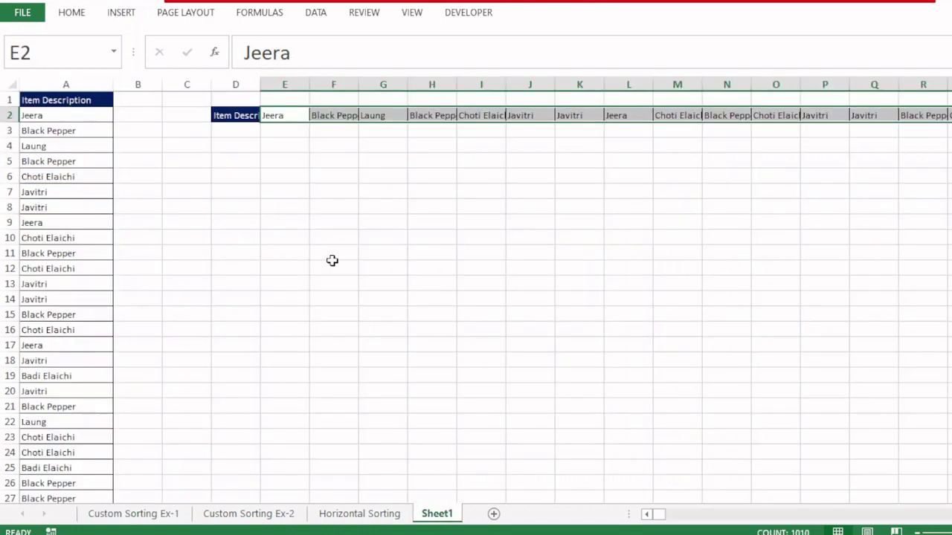
left_click(359, 514)
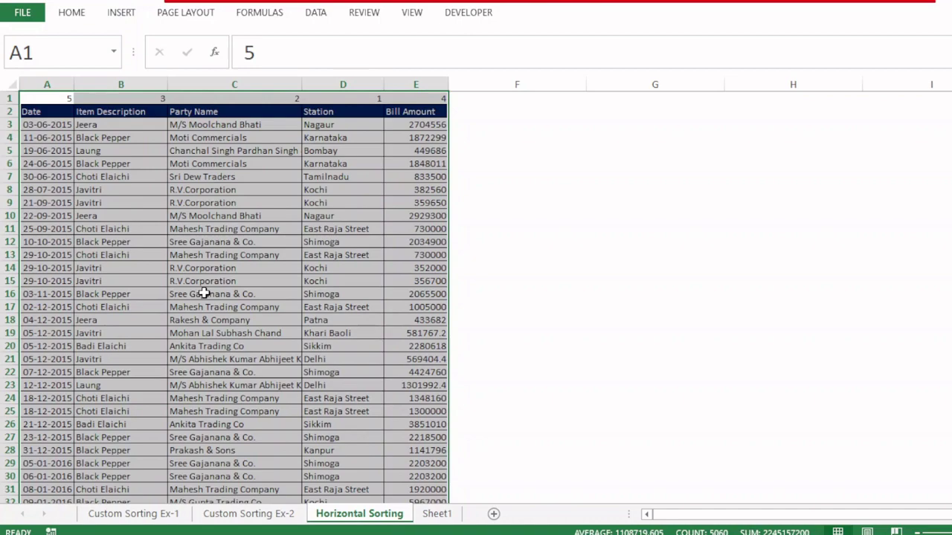
left_click(141, 514)
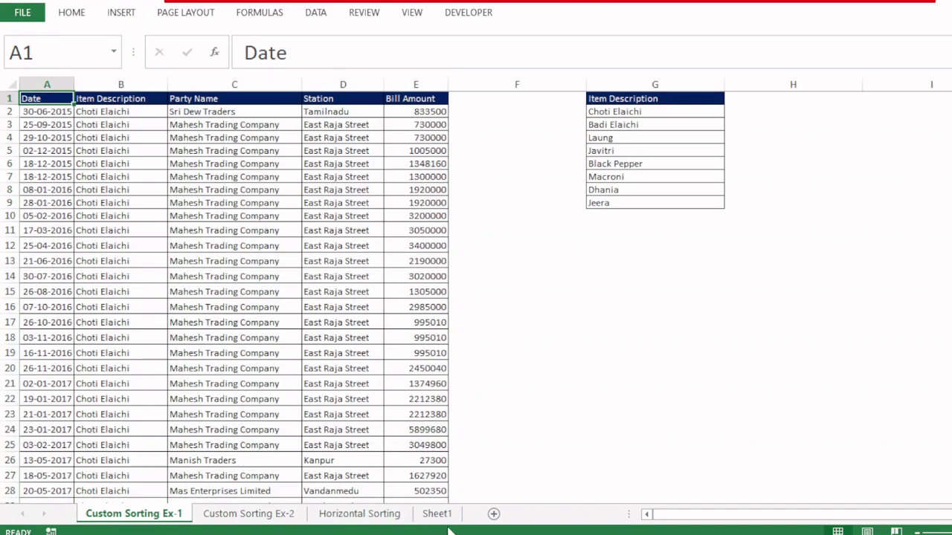
left_click(439, 515)
left_click(387, 513)
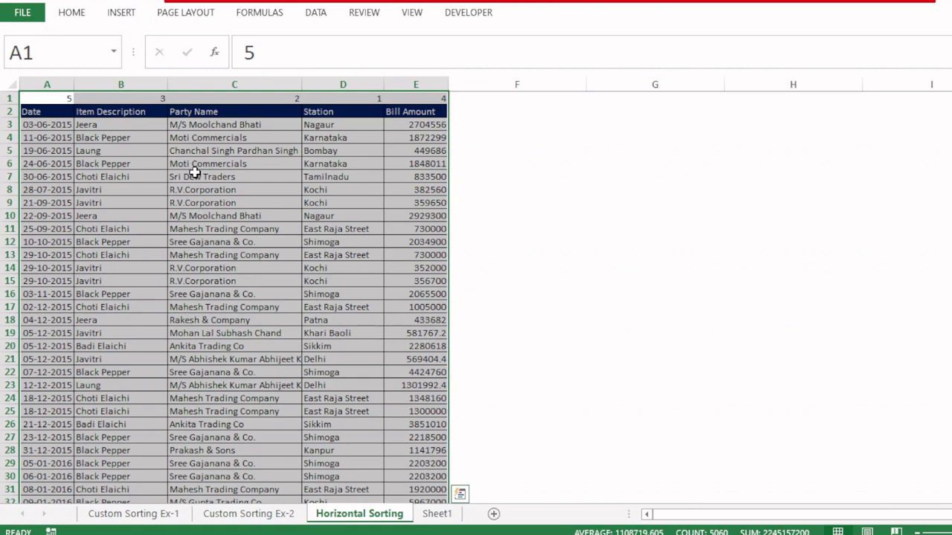
- Open the Sort settings for the selected table and change the sort orientation to left to right
key("alt")
key("a")
key("s")
key("s")
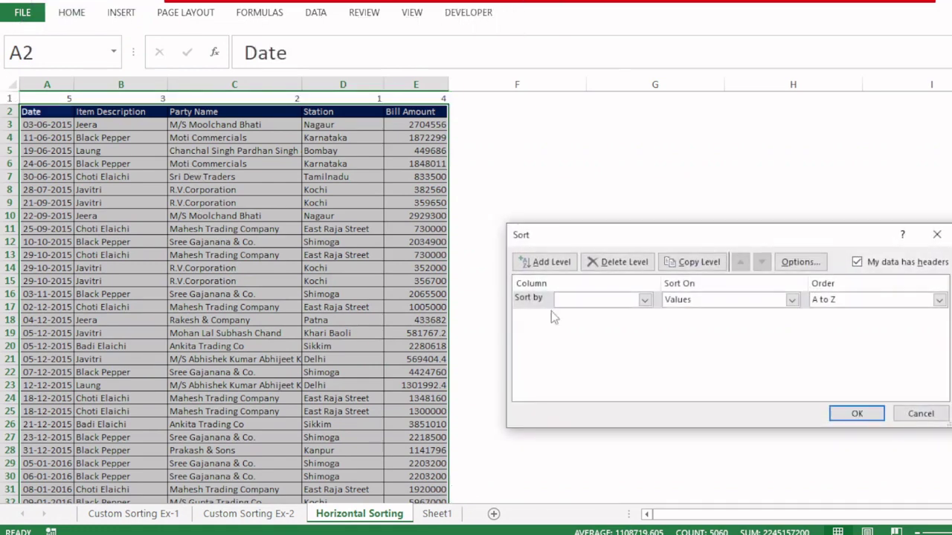
left_click(799, 262)
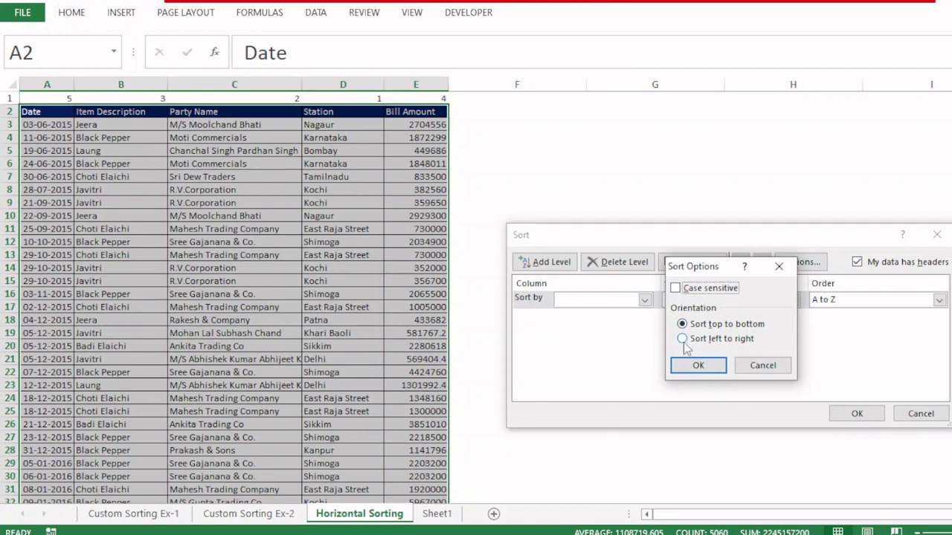
left_click(683, 338)
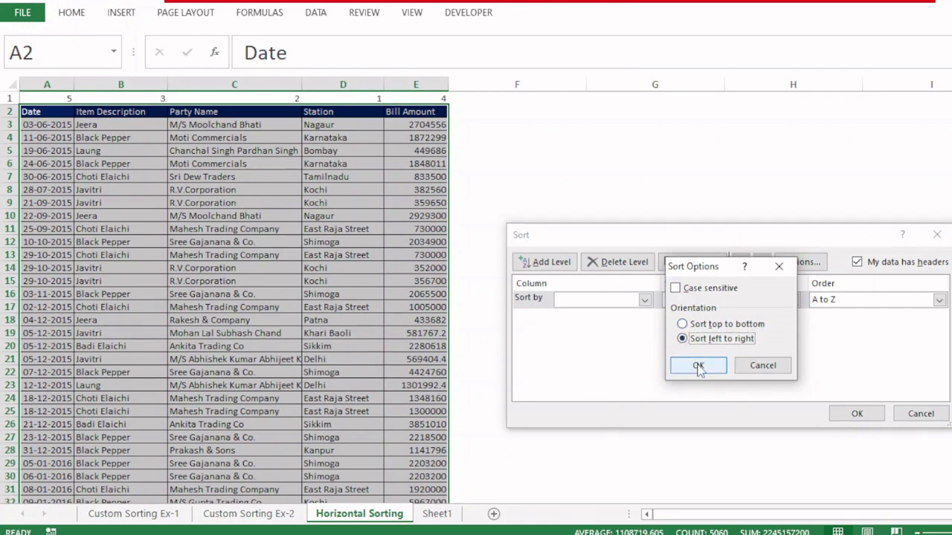
left_click(699, 366)
- Sort the table's columns by the values in Row 1, ordered Smallest to Largest
left_click(622, 299)
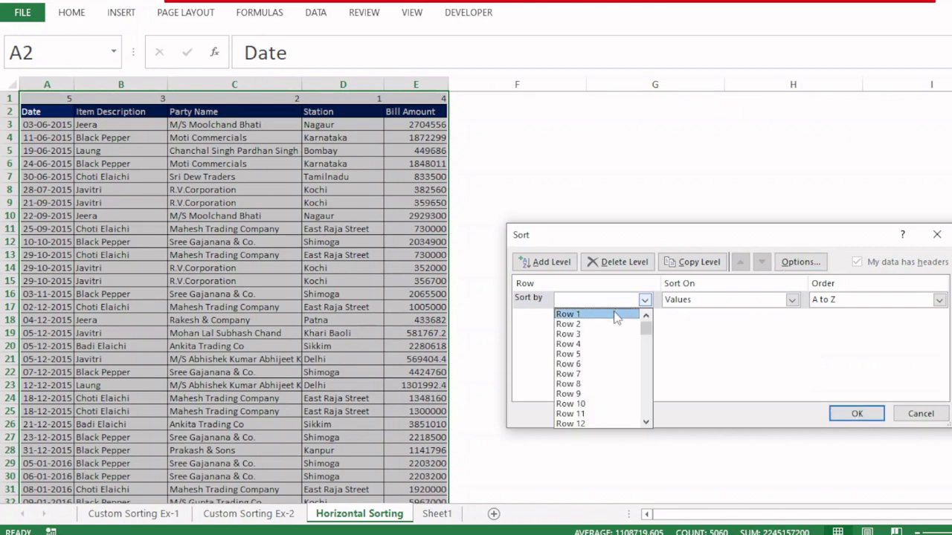
left_click(614, 314)
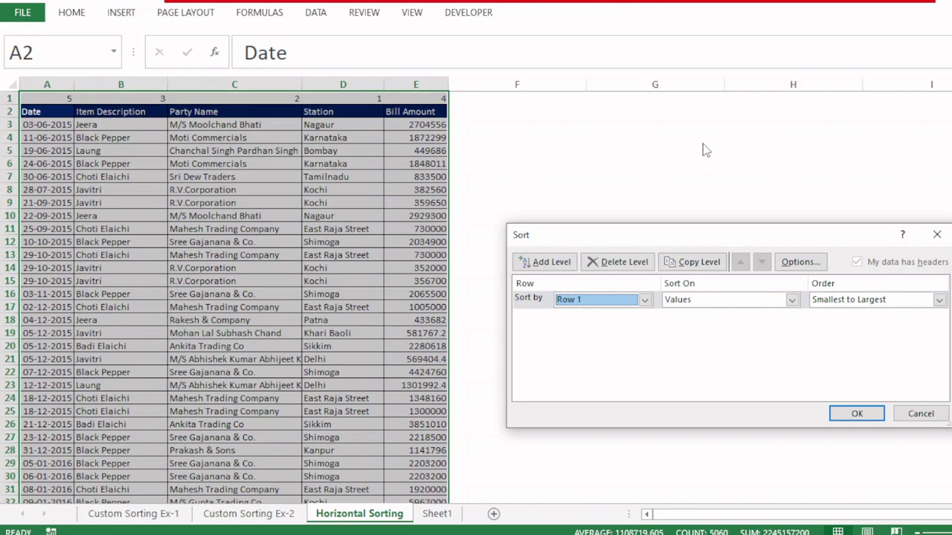
left_click(856, 415)
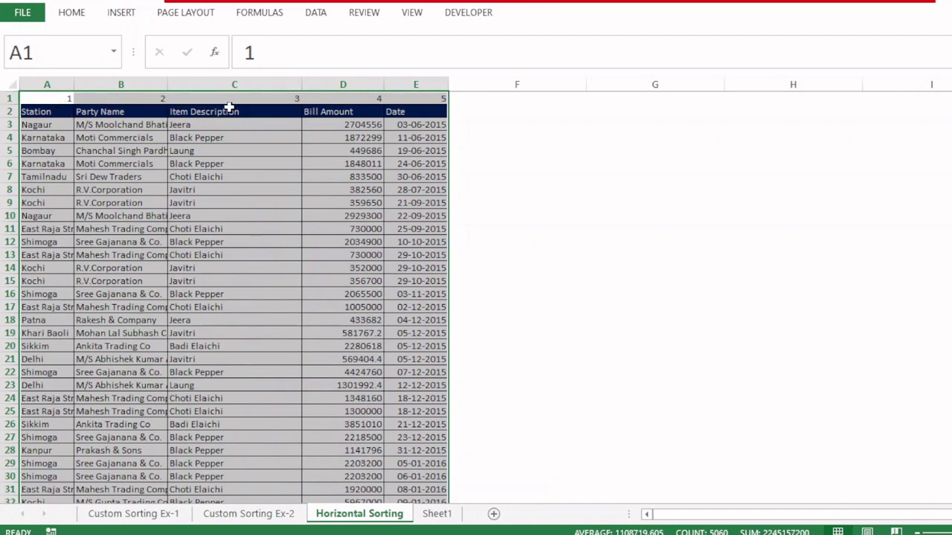
- Delete the helper row of order numbers above the headers and return to cell A1
left_click(9, 98)
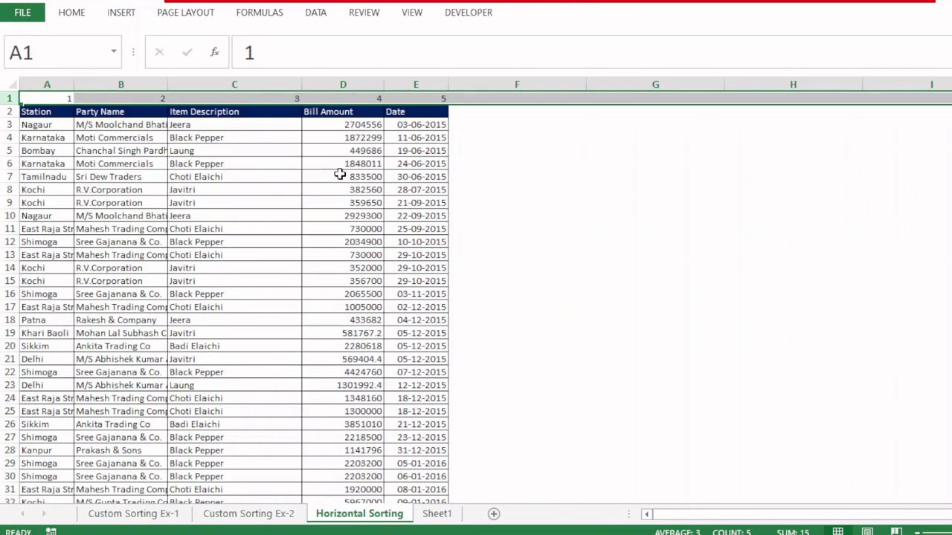
key("ctrl+minus")
key("ctrl+Home")
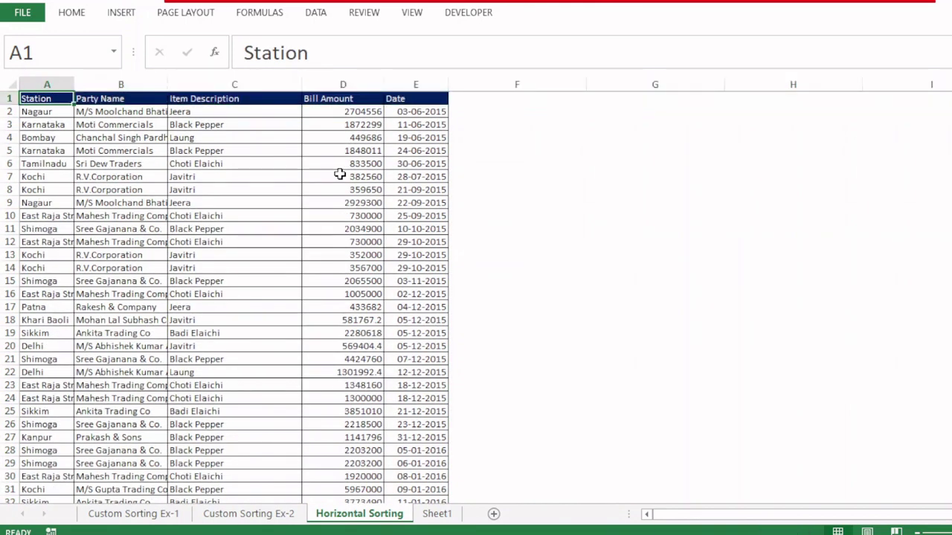